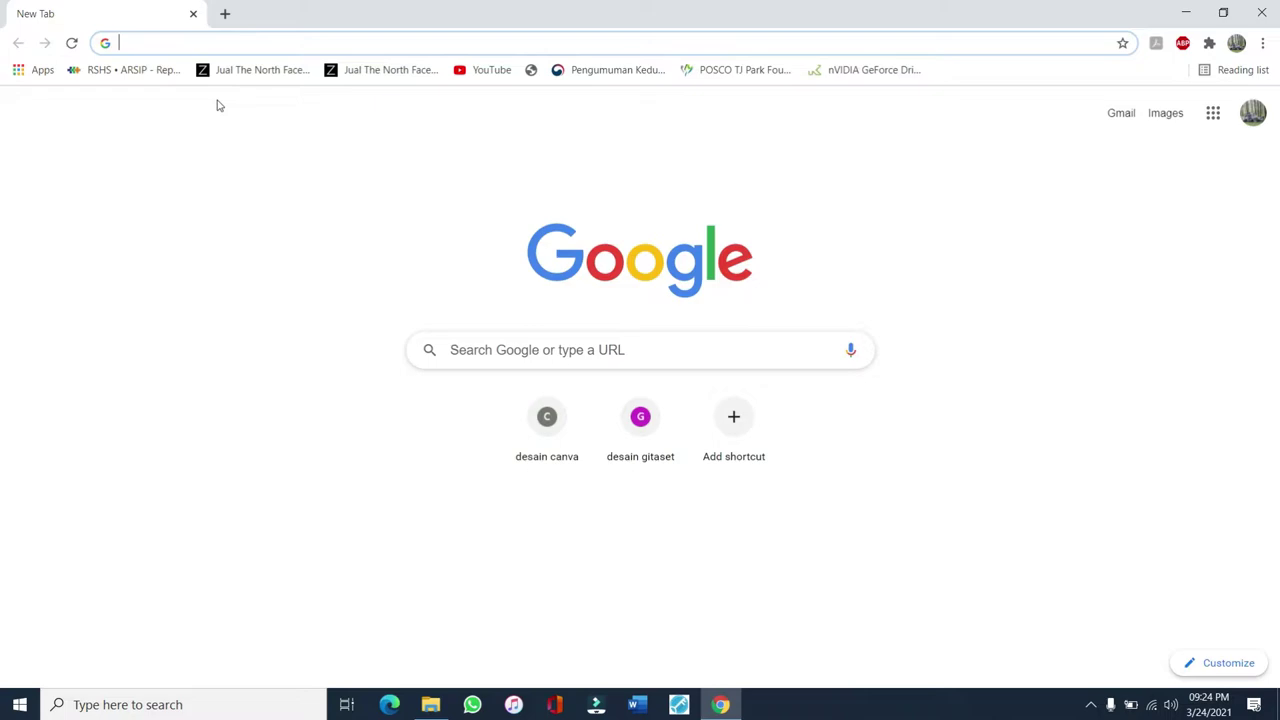
- Open kearsipan.kemkes.go.id and log in with the account's username and password
text(kearsipan.kemkes.go.id)
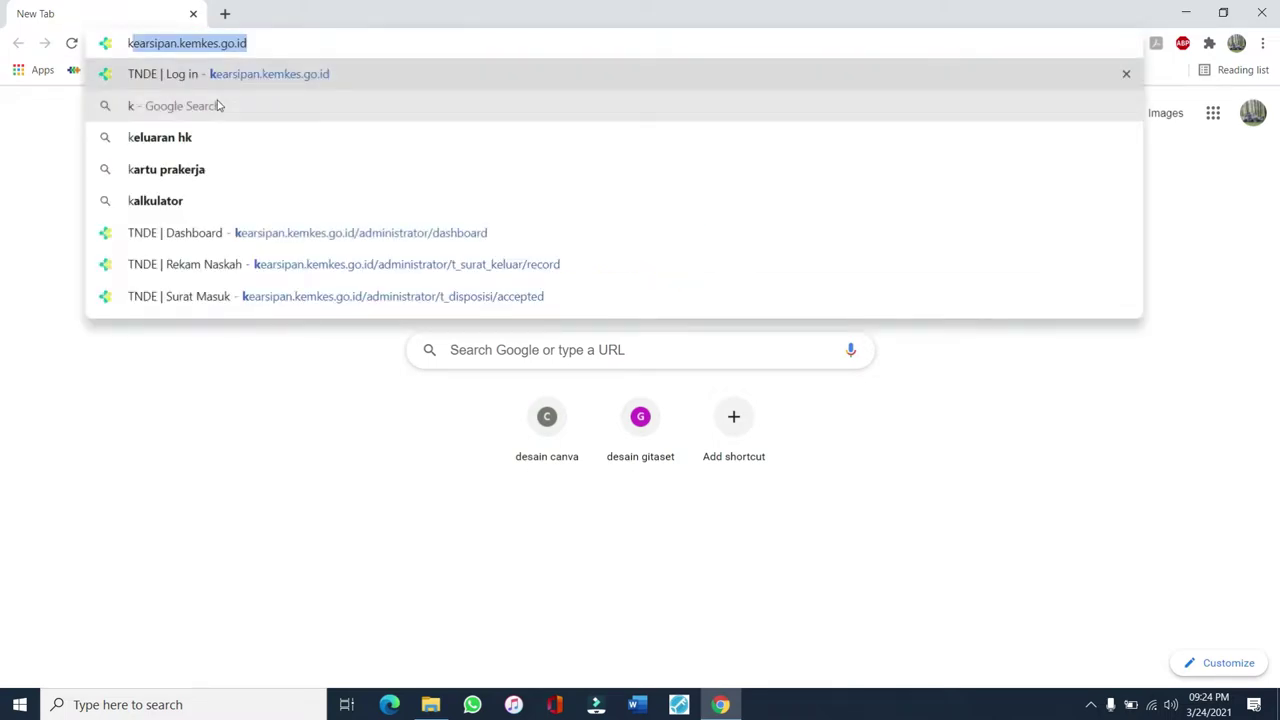
key(Return)
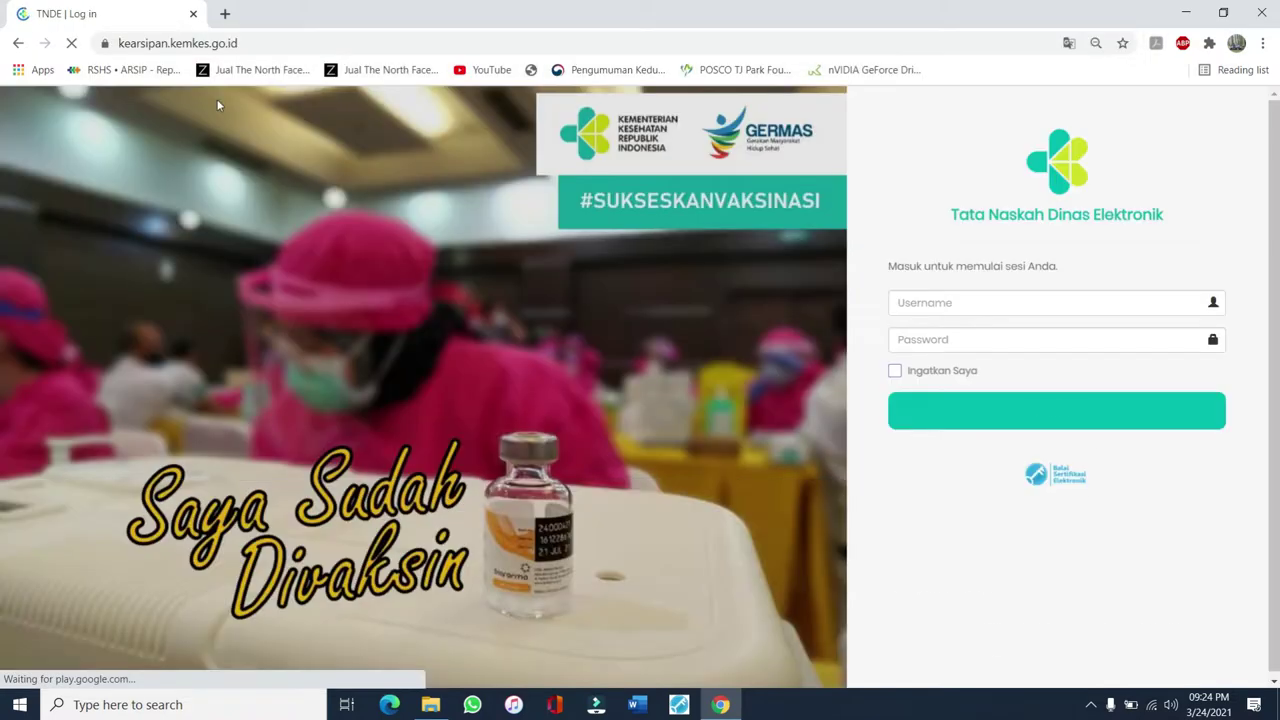
click(1015, 294)
click(978, 337)
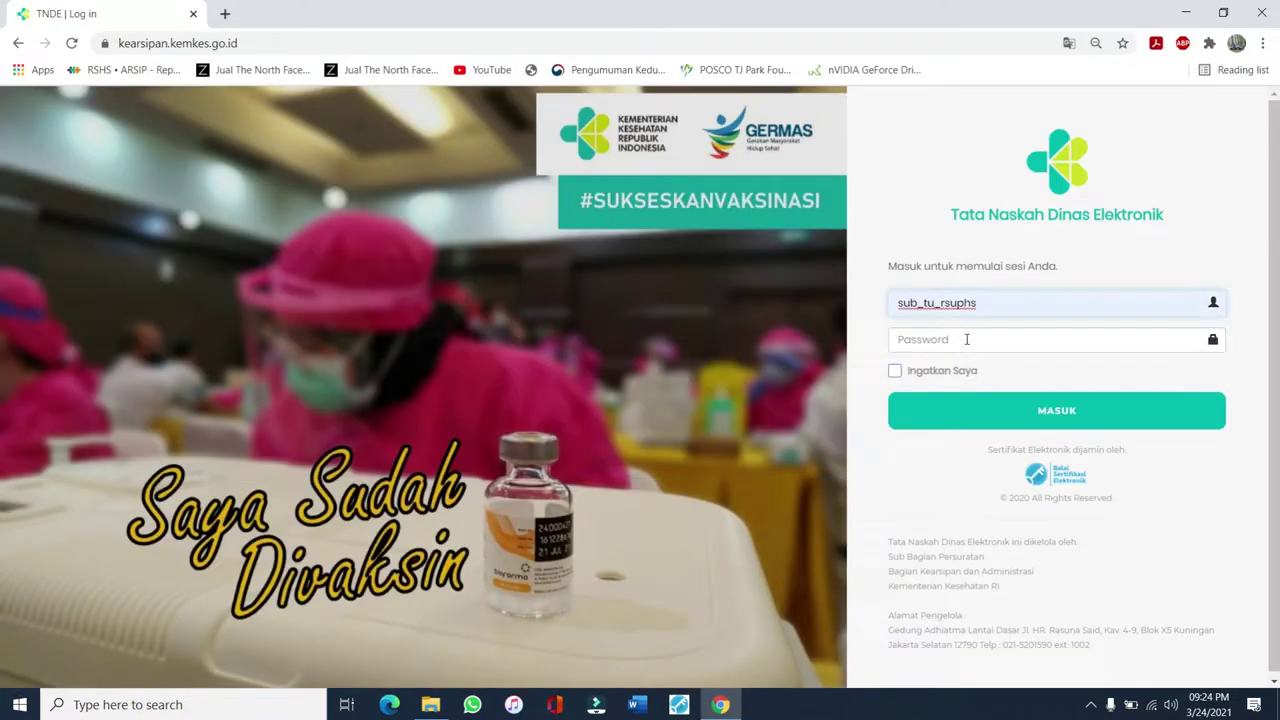
click(965, 338)
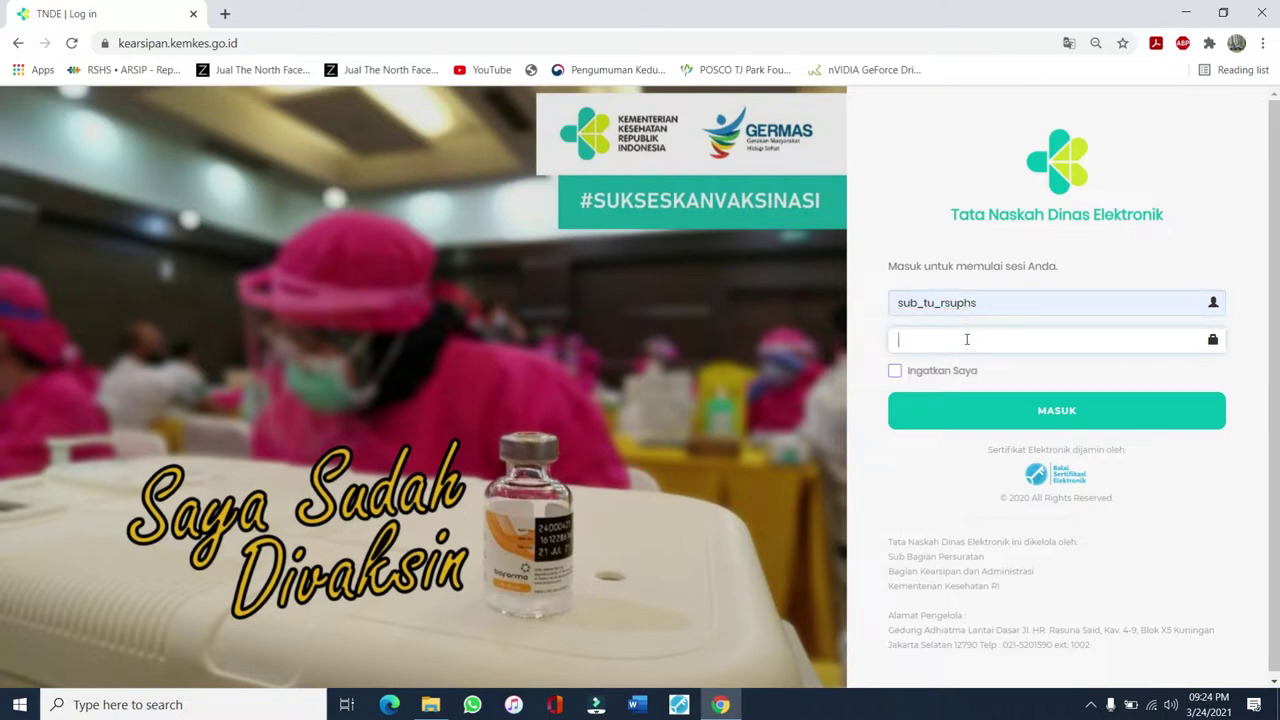
text(********)
key(Return)
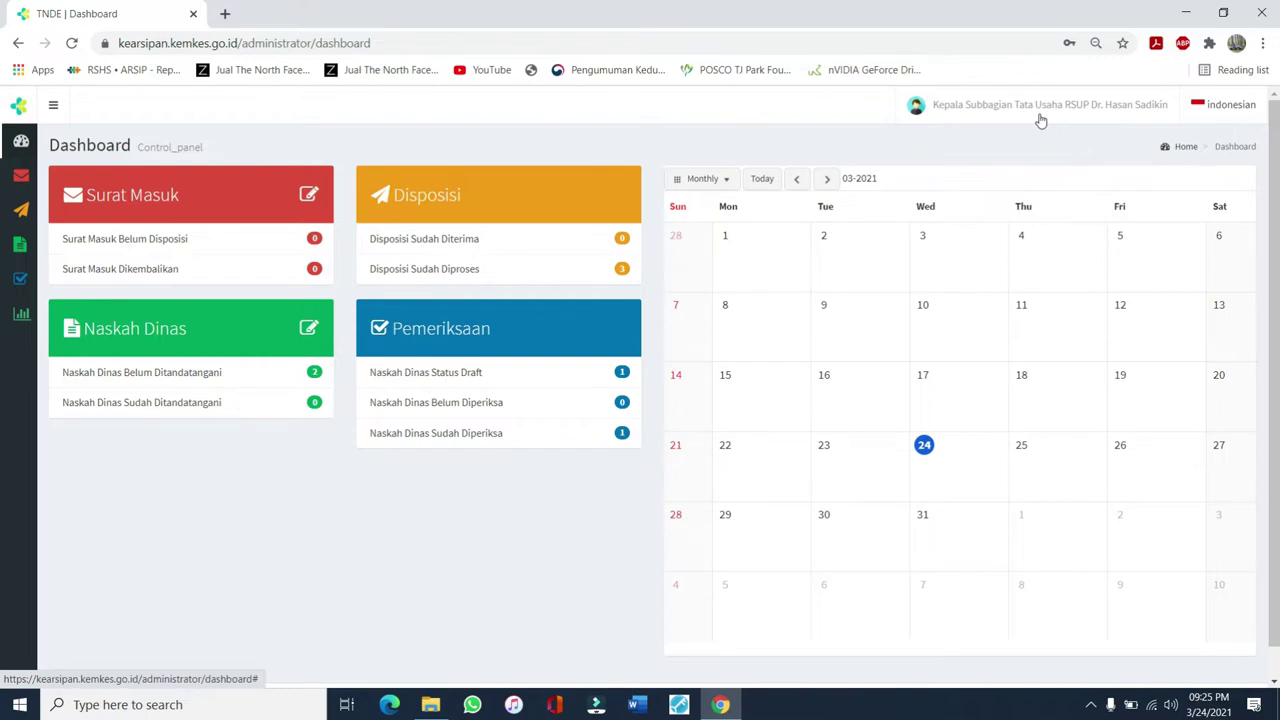
- Start a new incoming letter record (Surat Masuk) from the dashboard and set its Tanggal Naskah to 23-03-2021
click(309, 196)
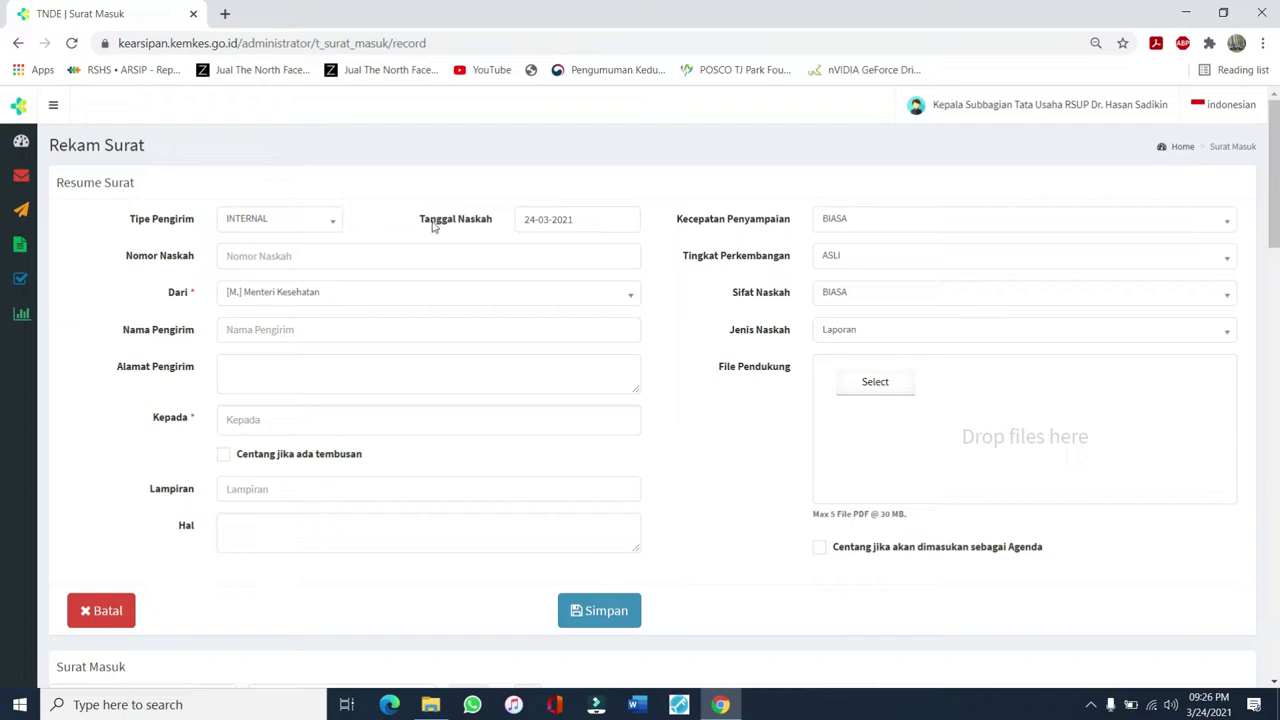
click(531, 220)
key(Delete)
text(3)
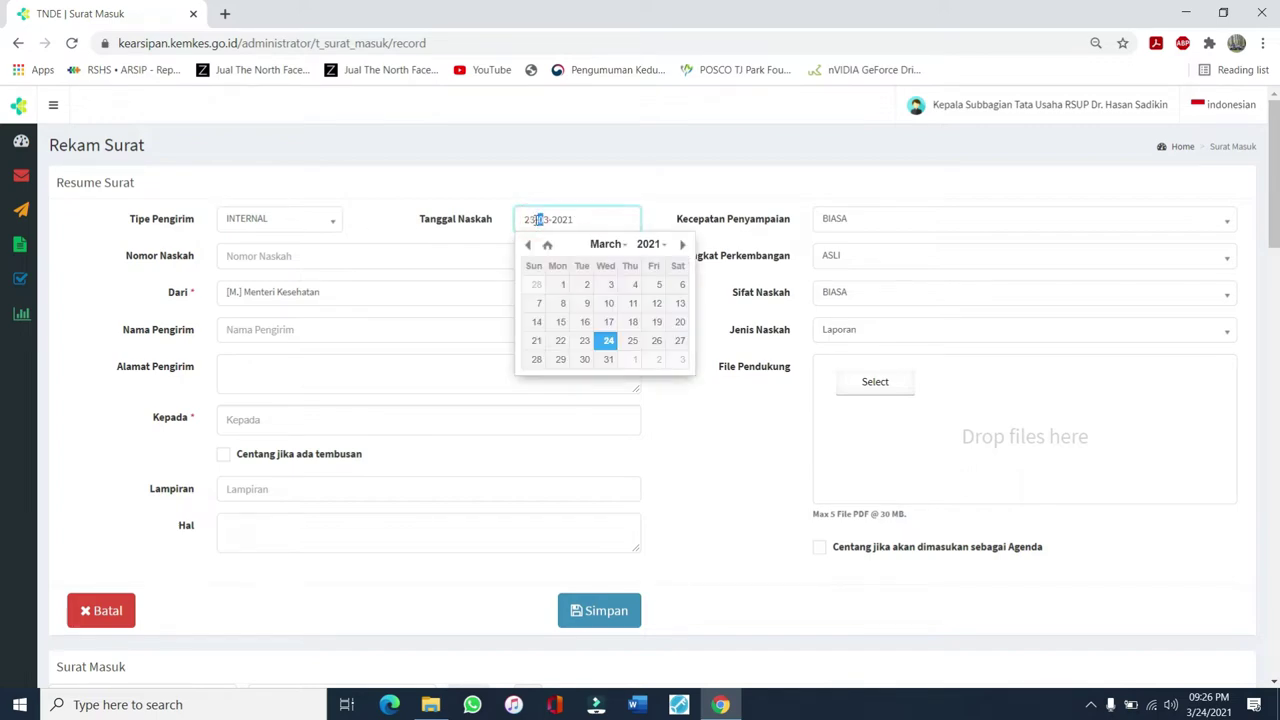
key(Right)
click(650, 192)
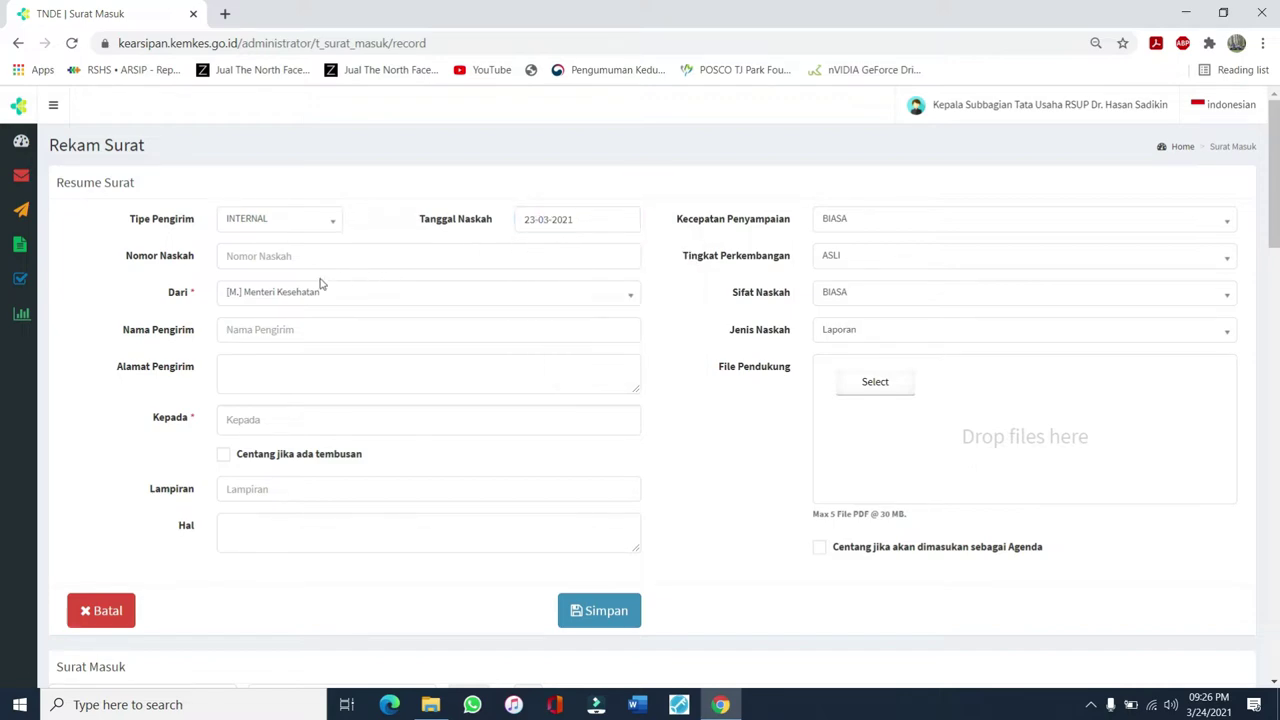
- Enter KP.01.02/X.4.3.1/790/2021 as the letter's Nomor Naskah
click(251, 256)
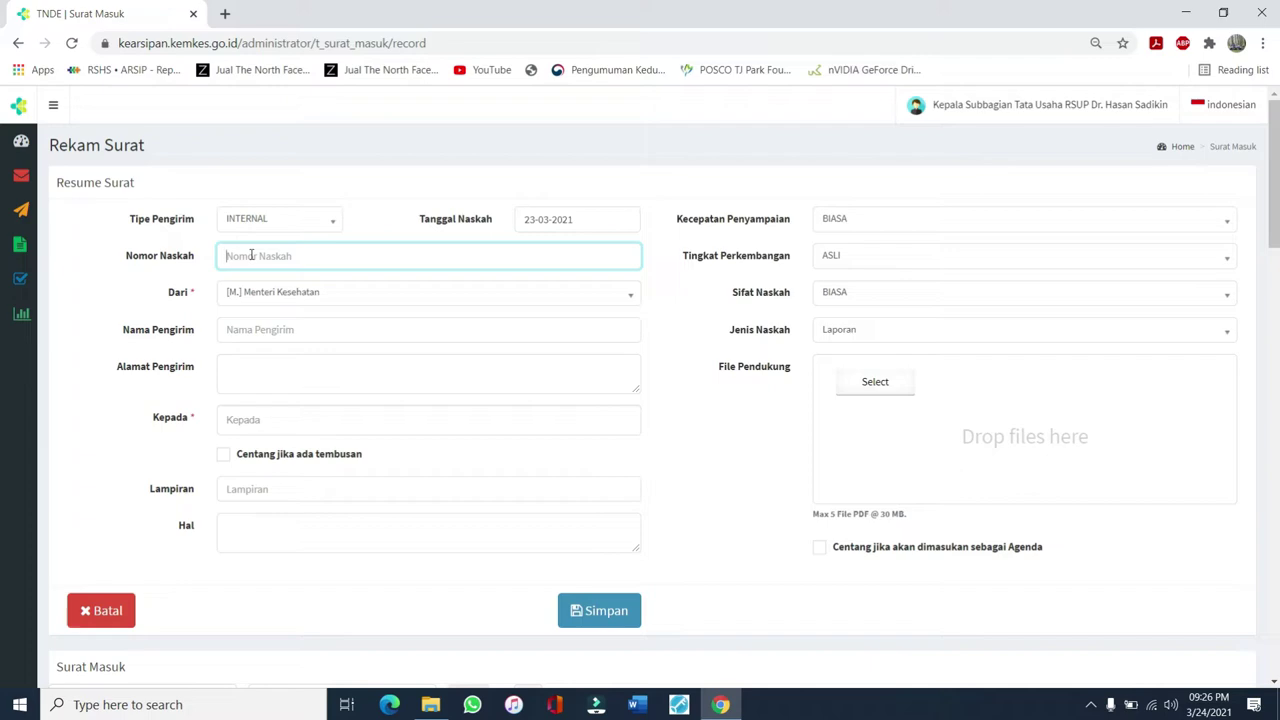
text(KP.01.02/X)
text(4.3.1/)
text(790/2021)
- Set the letter's sender (Dari) to Kepala Bagian Umum RSUP Dr. Hasan Sadikin
click(297, 298)
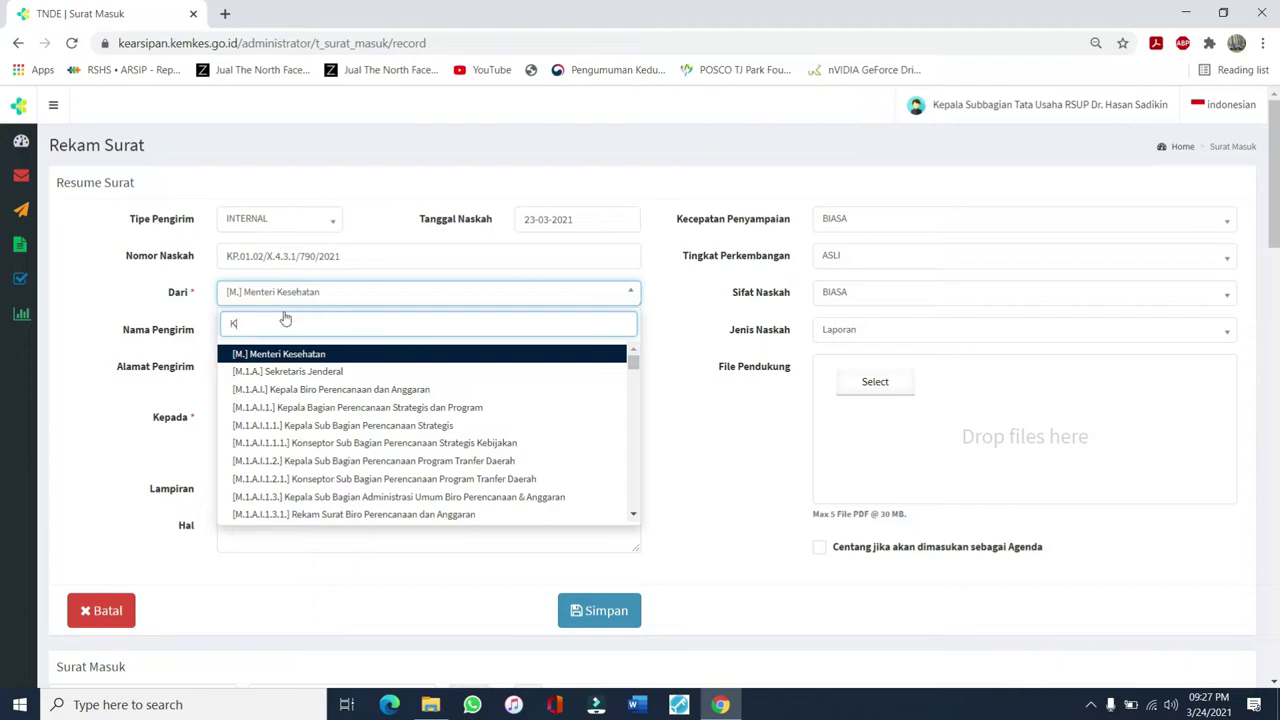
text(epala)
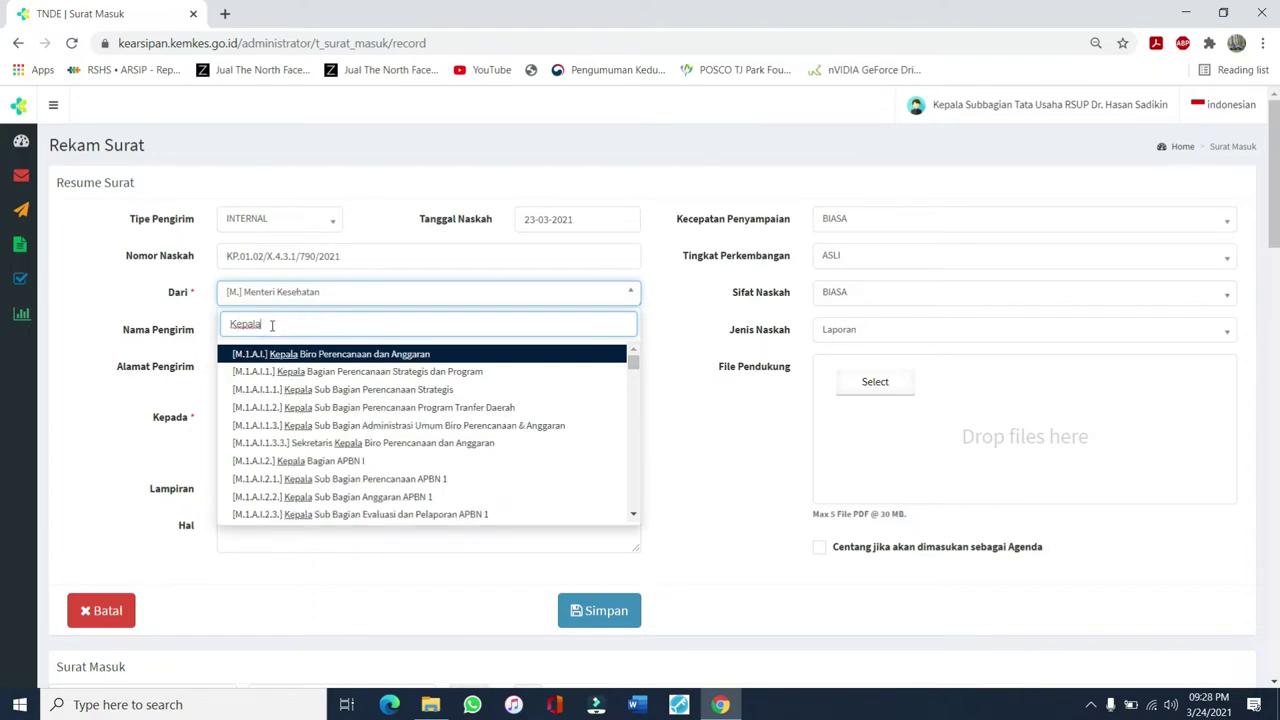
text( Bagian)
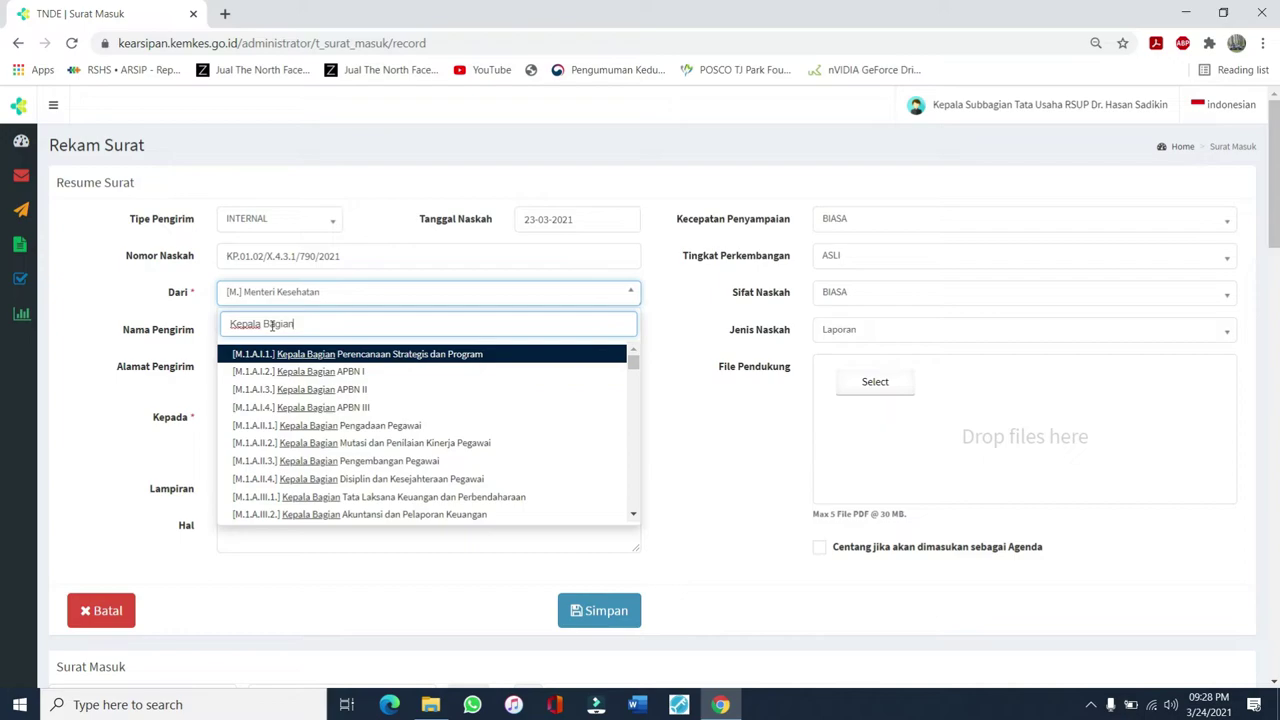
text( Umu)
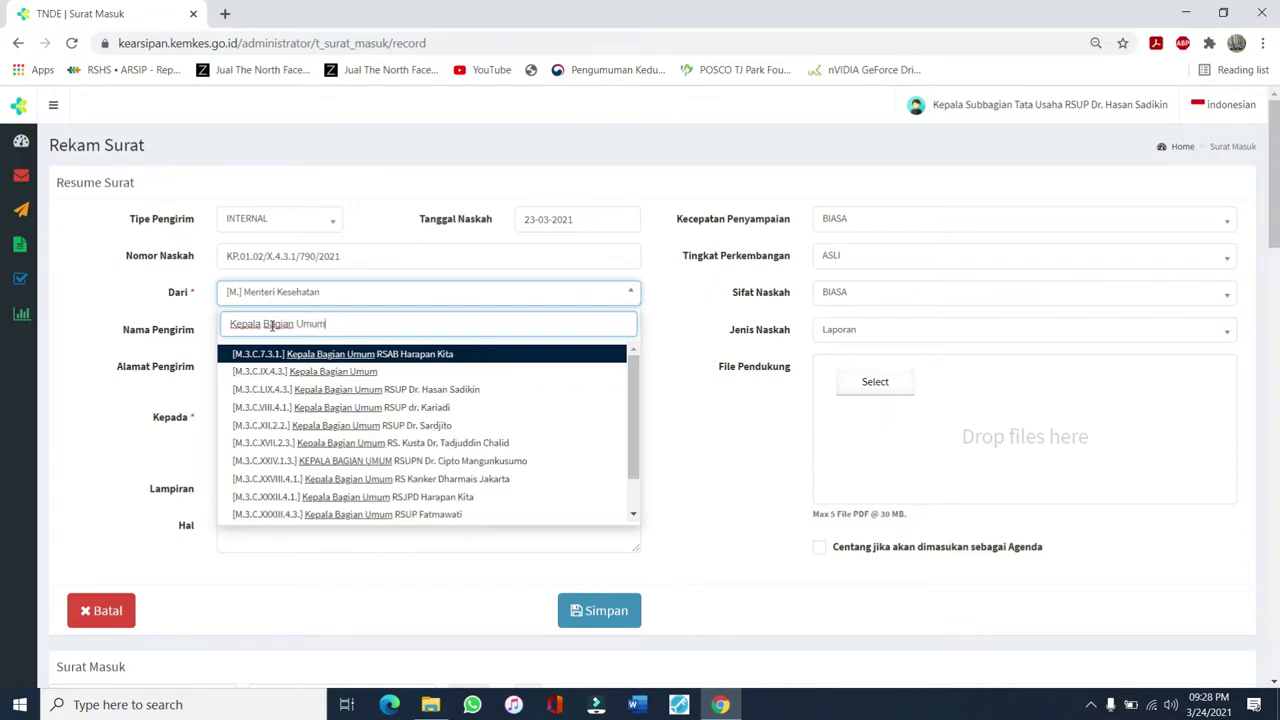
text(m)
key(BackSpace)
click(316, 390)
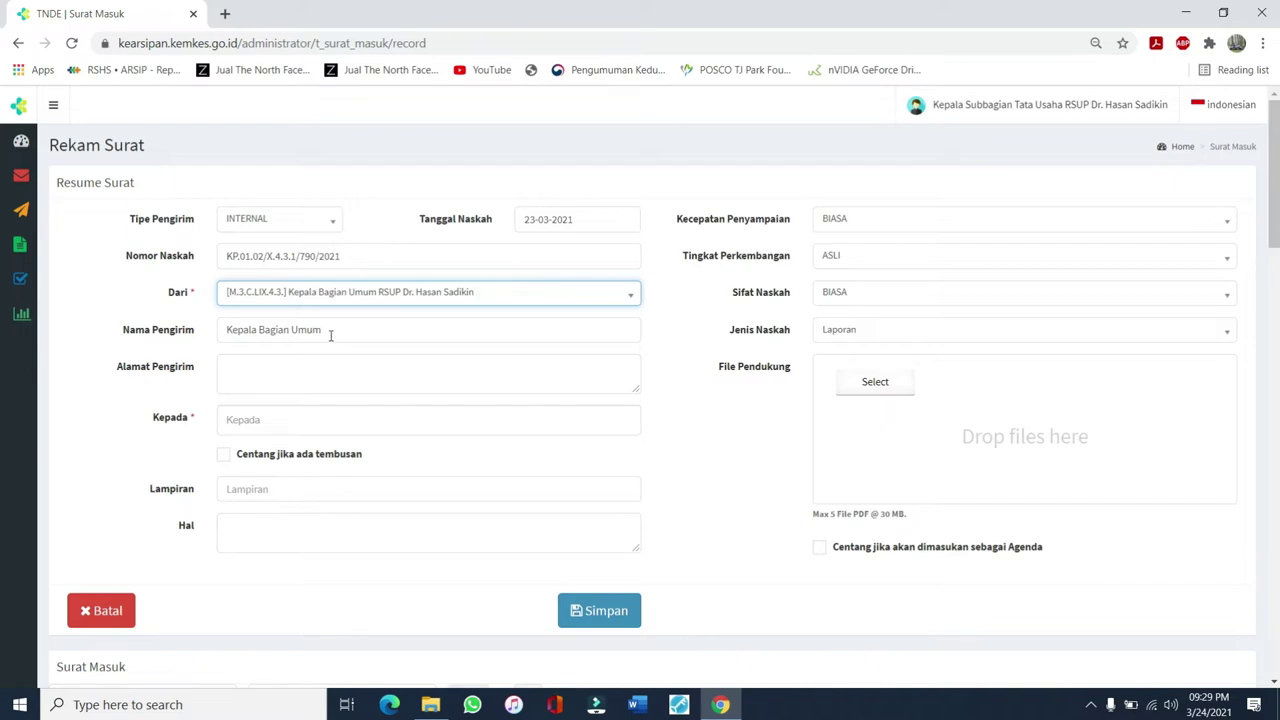
- Fill in the sender's street address under Alamat Pengirim
click(254, 375)
text(J)
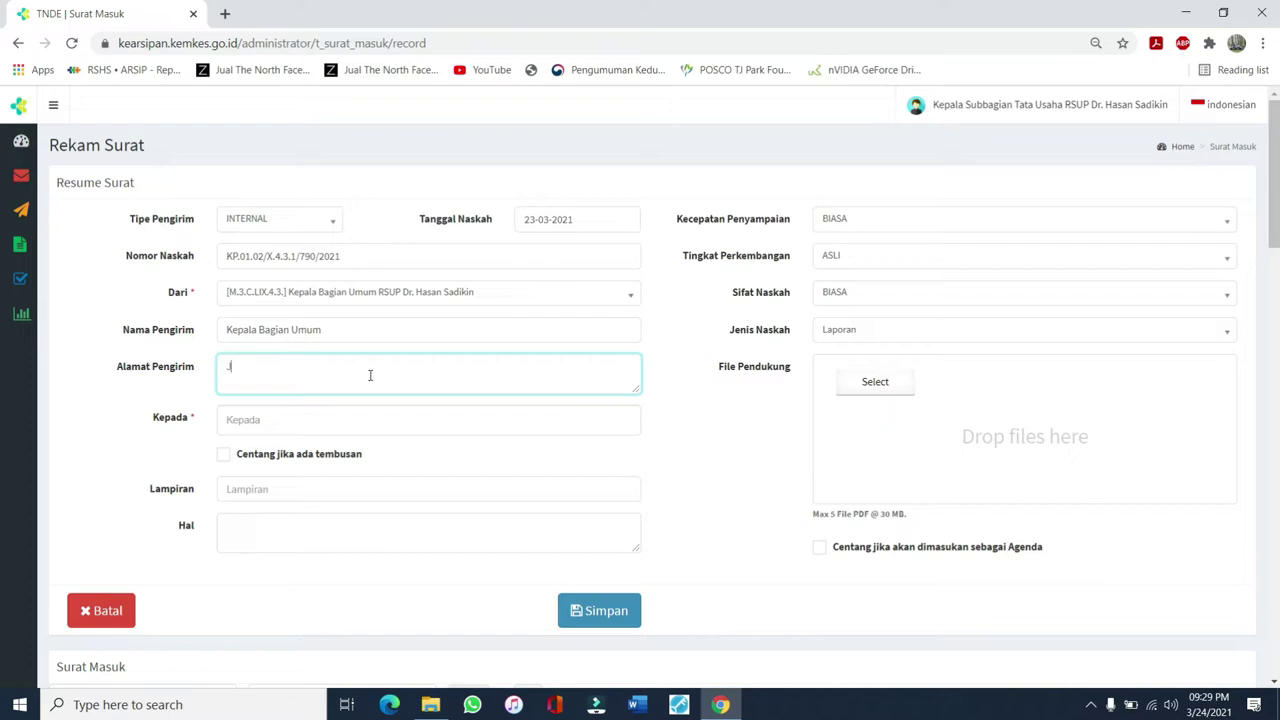
text(alan Pasteur No. 38)
- Set the letter's recipient (Kepada) to Direktur Perencanaan, Organisasi dan Umum RSUP Dr. Hasan Sadikin
click(259, 421)
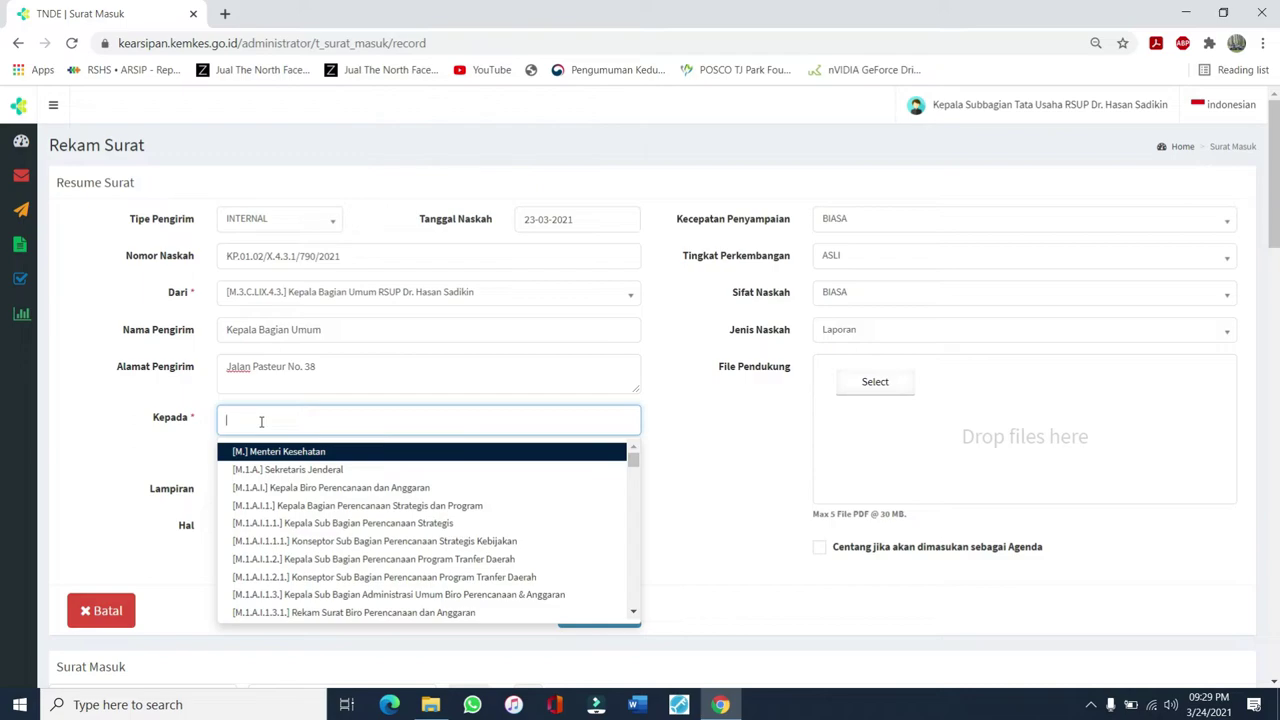
text(2)
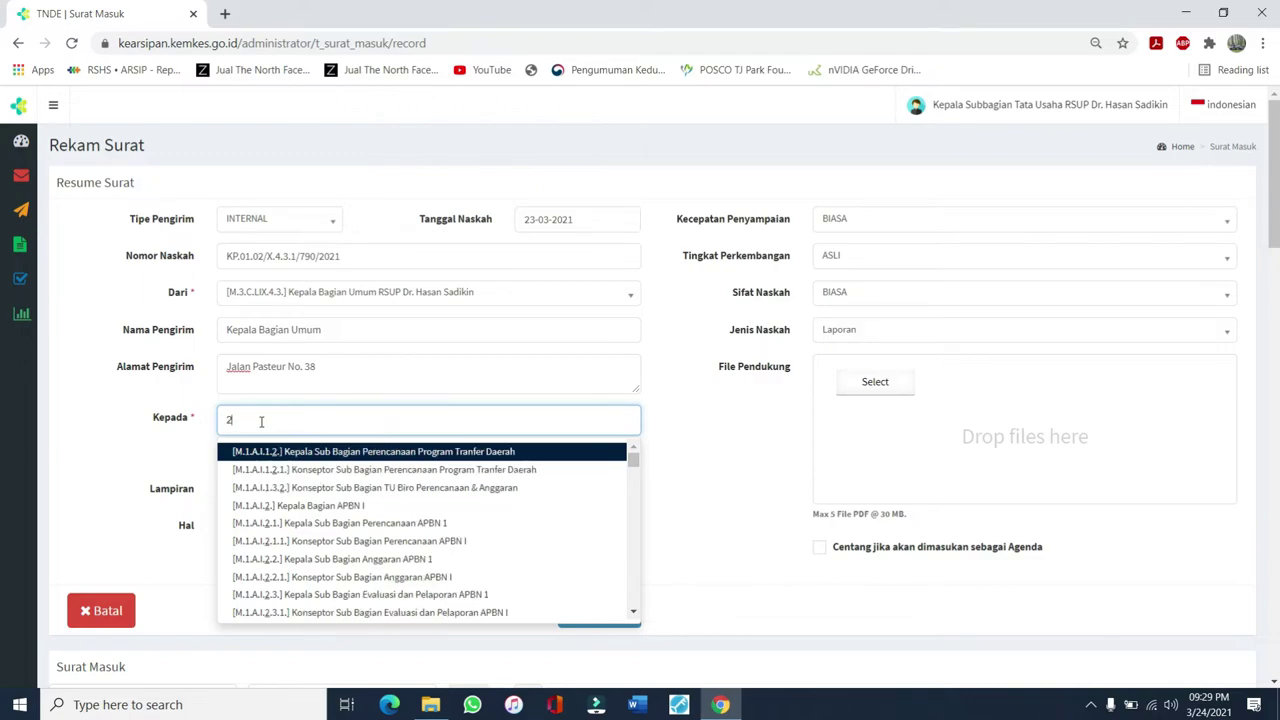
key(BackSpace)
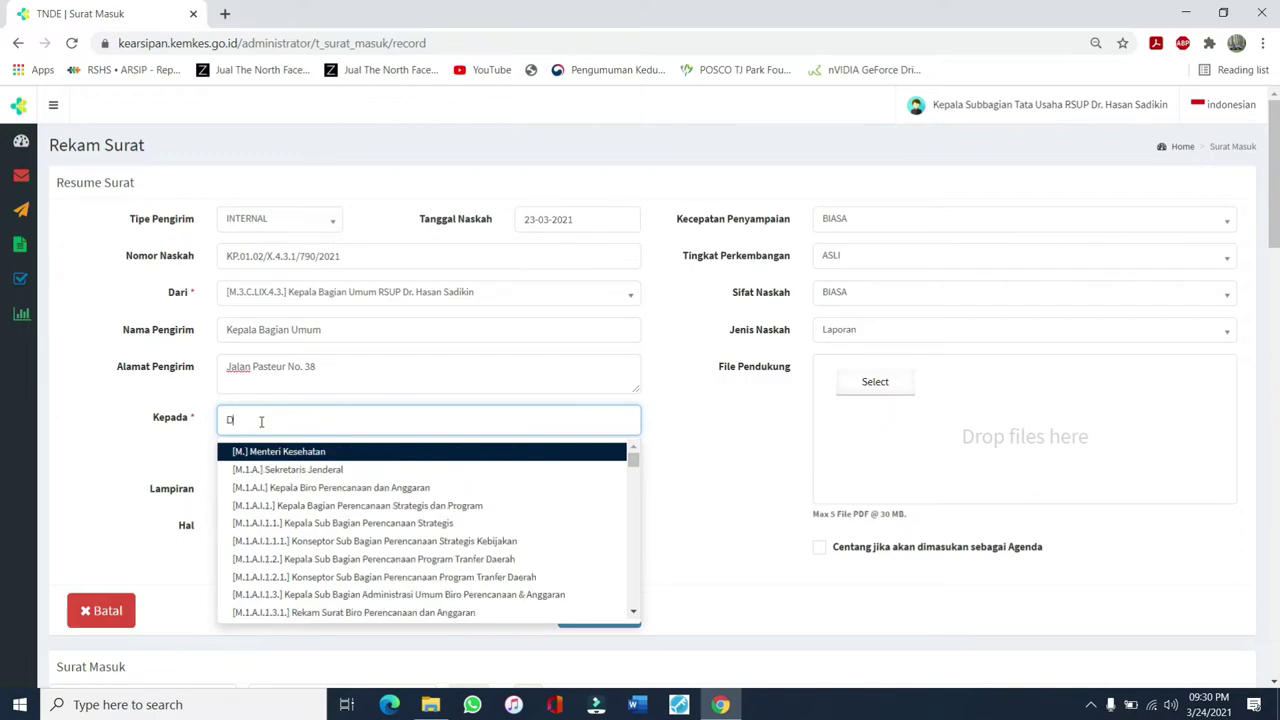
text(Direktur Perenca)
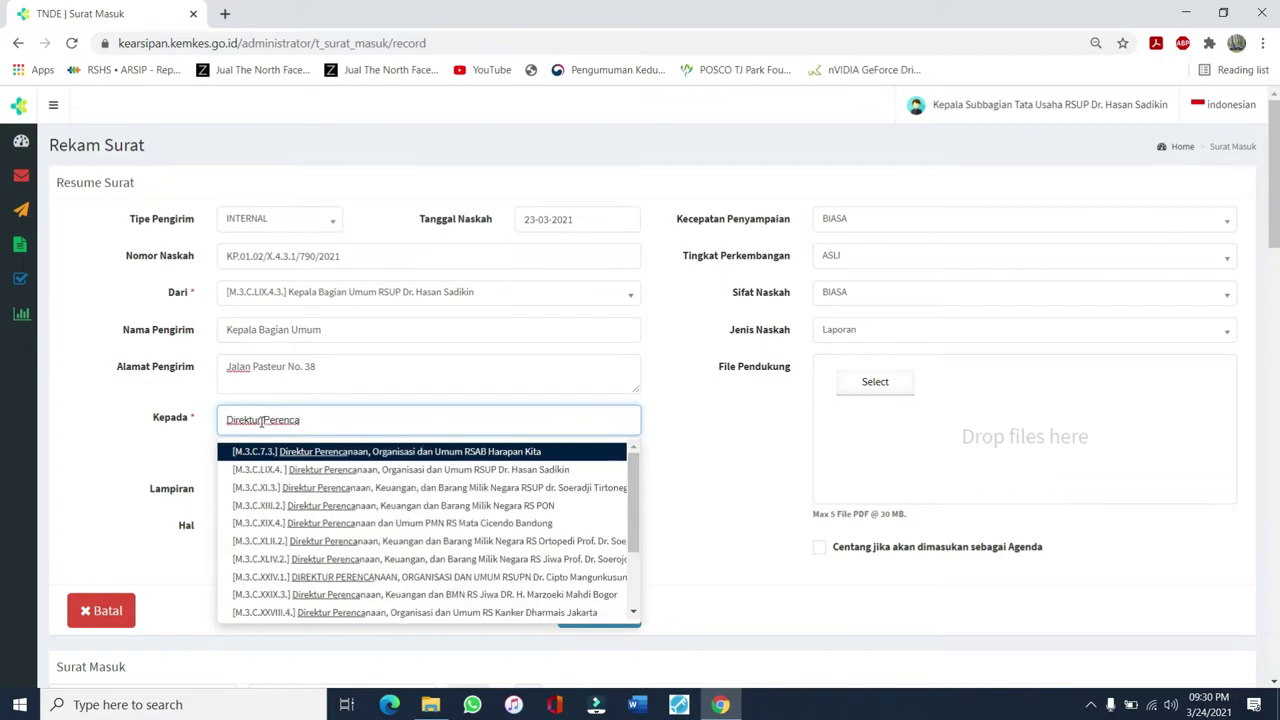
click(358, 471)
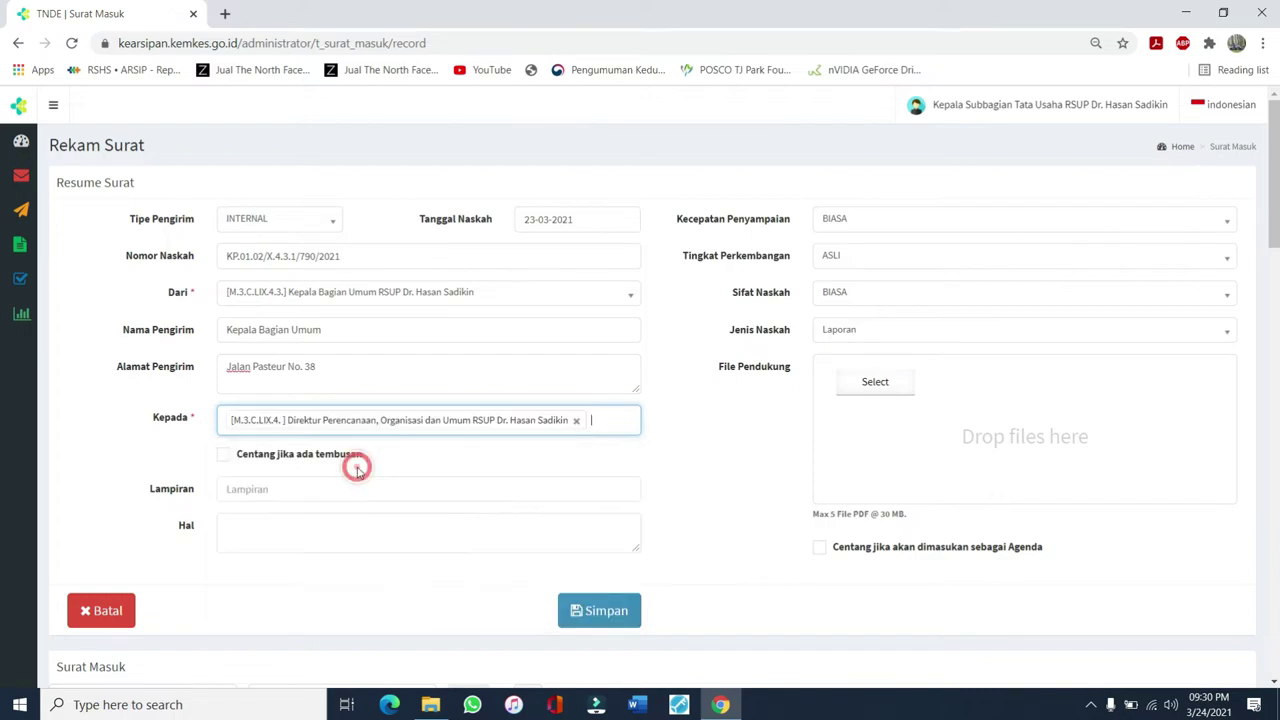
click(226, 459)
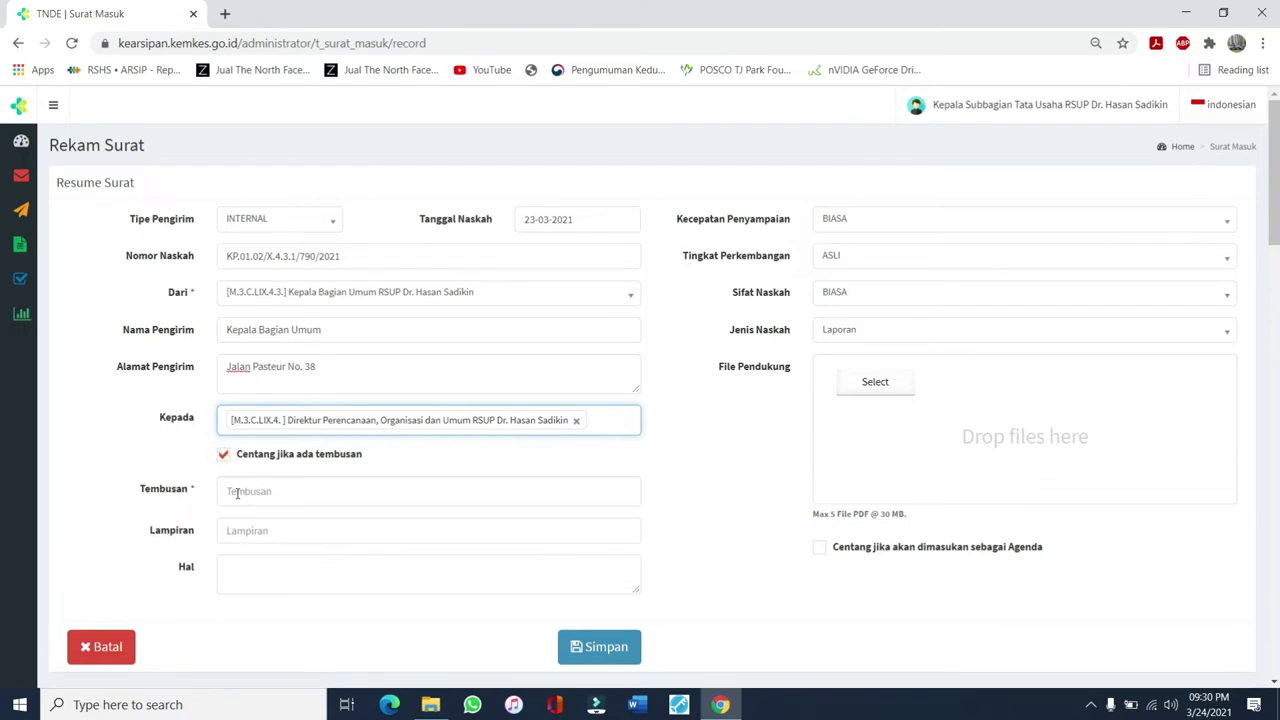
click(237, 492)
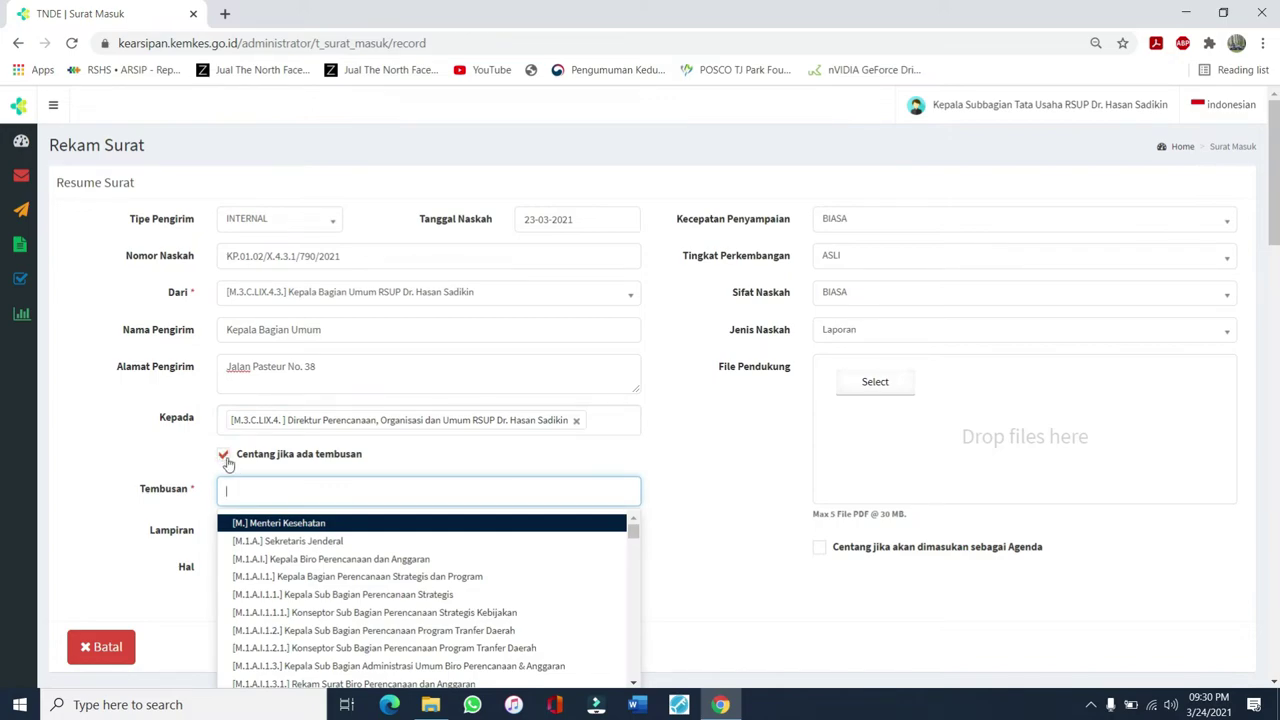
click(224, 456)
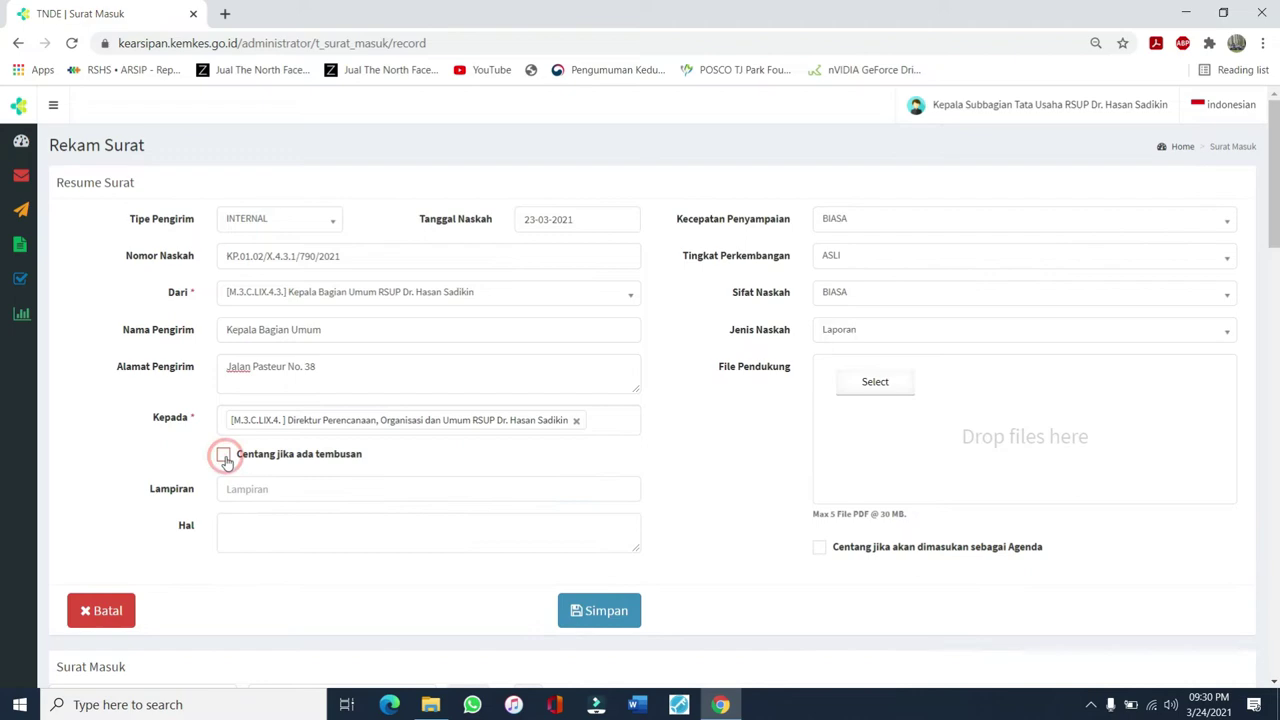
click(610, 420)
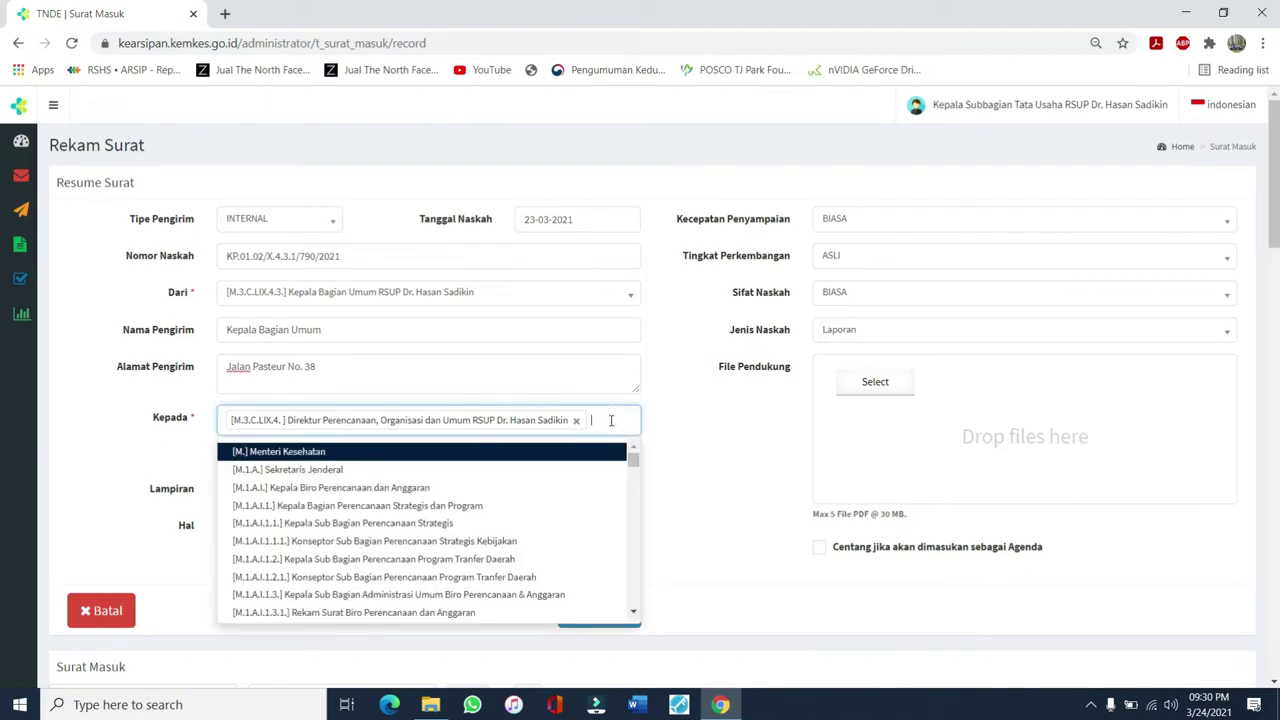
click(690, 436)
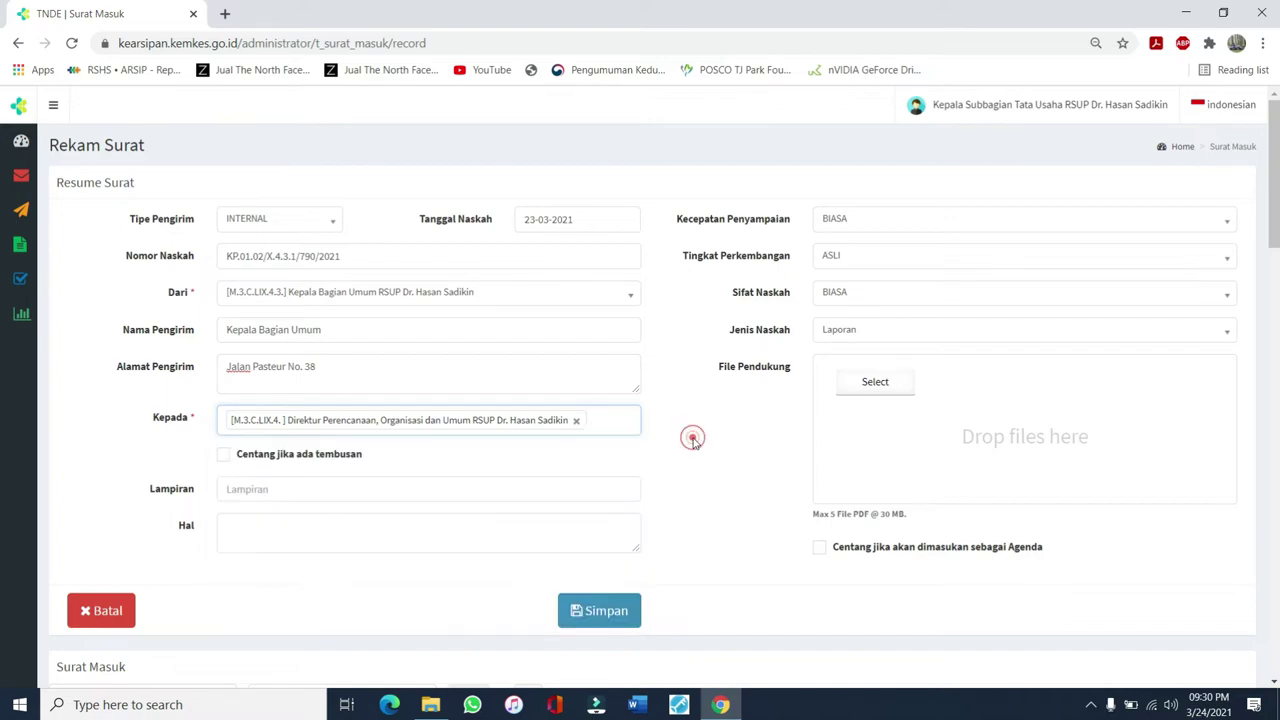
click(354, 489)
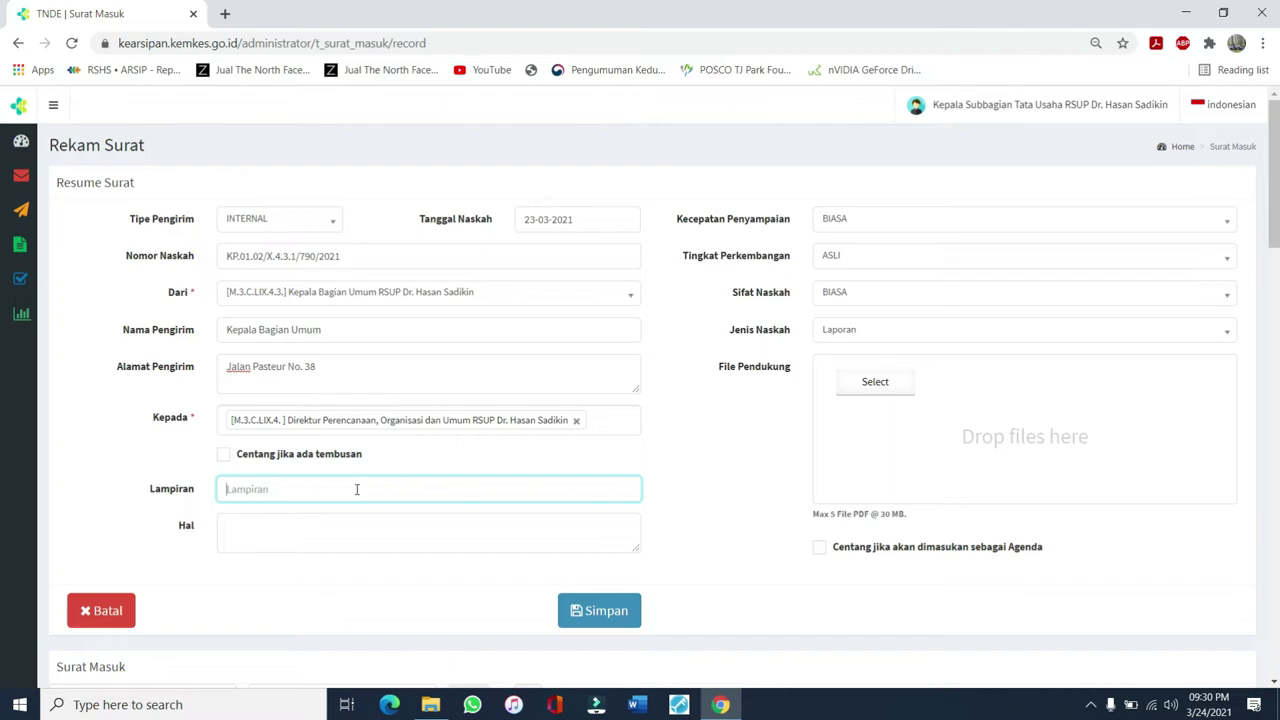
text(satu lembar)
drag(292, 491, 206, 494)
key(BackSpace)
- Enter "Permohonan pengadaan tablet untuk Kepala Subbagian Tata Usaha" as the letter's subject (Hal)
click(236, 524)
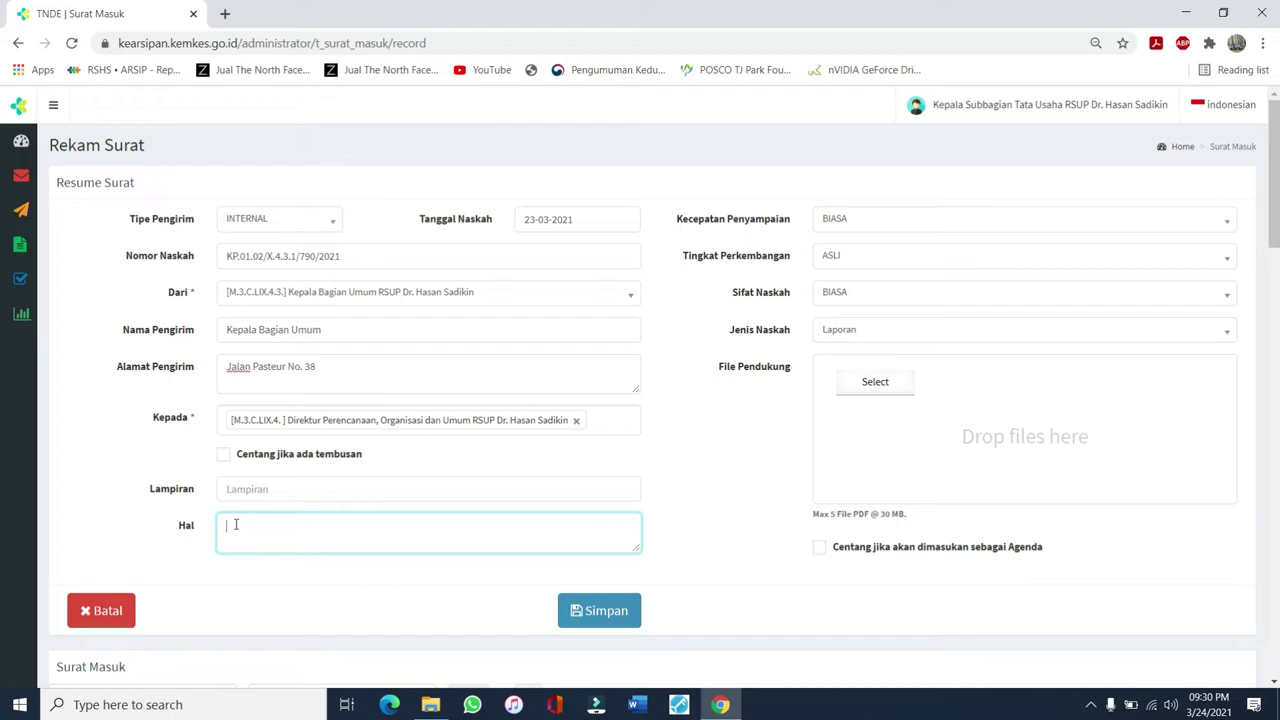
text(P)
key(BackSpace)
text(Permohonan pengadaan)
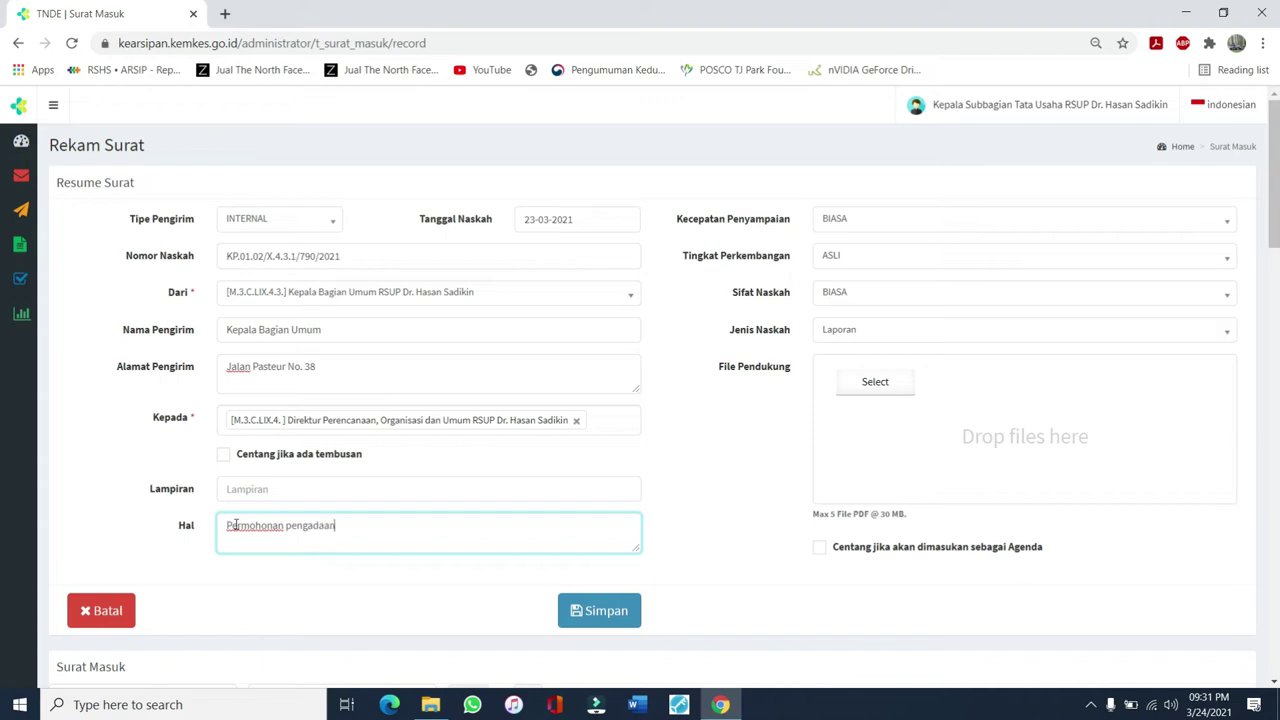
text( tablet untuk Kepala Sub)
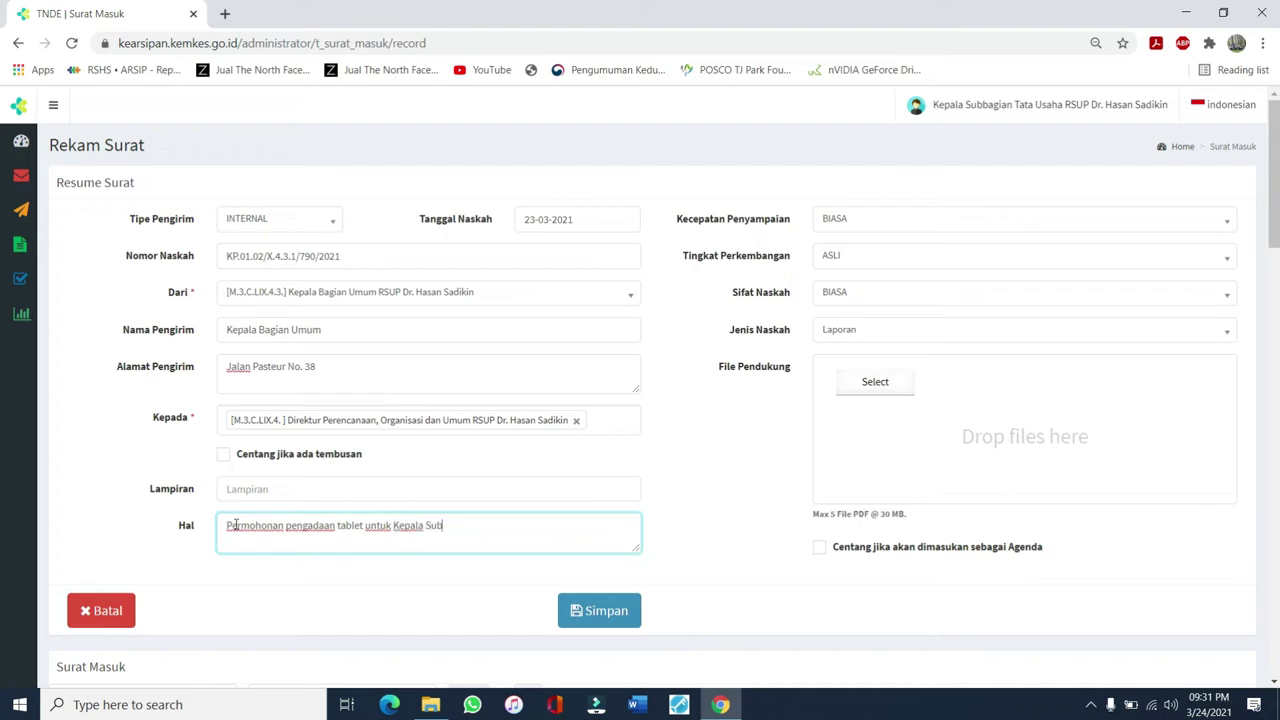
text(bagian Tata Usaha)
- Set Kecepatan Penyampaian to BIASA, Tingkat Perkembangan to ASLI and Sifat Naskah to BIASA
click(848, 224)
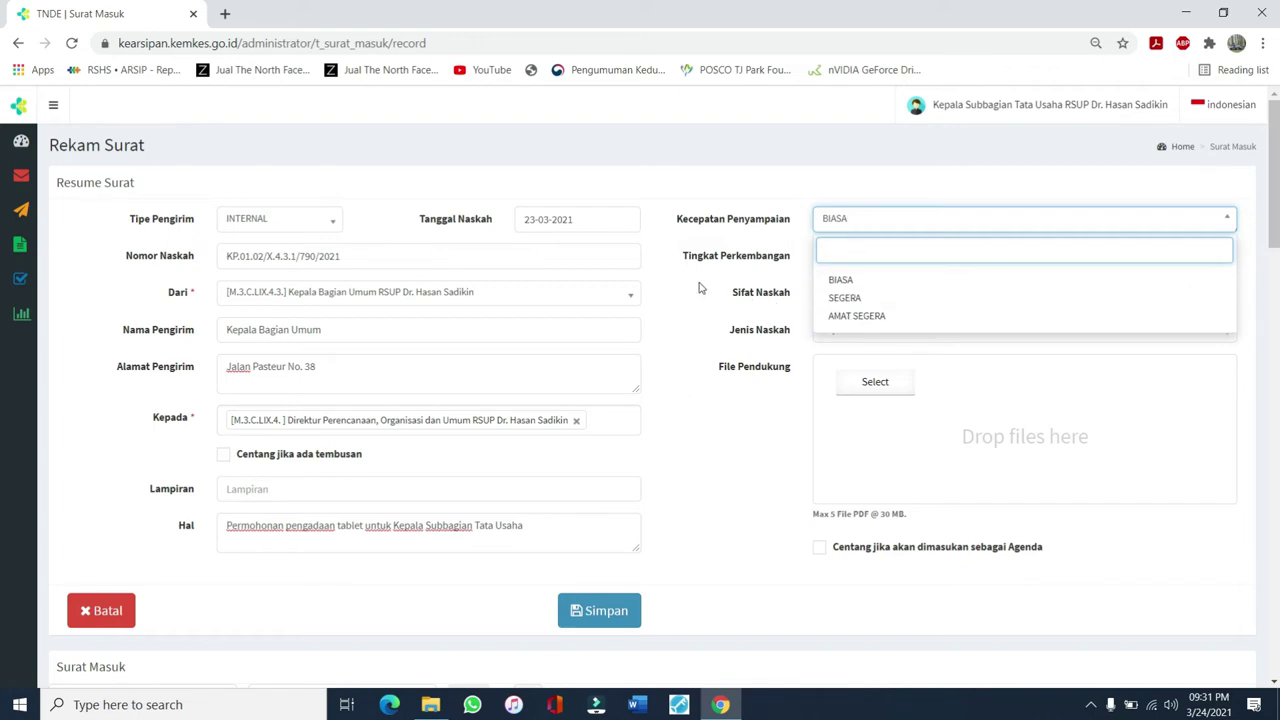
click(837, 279)
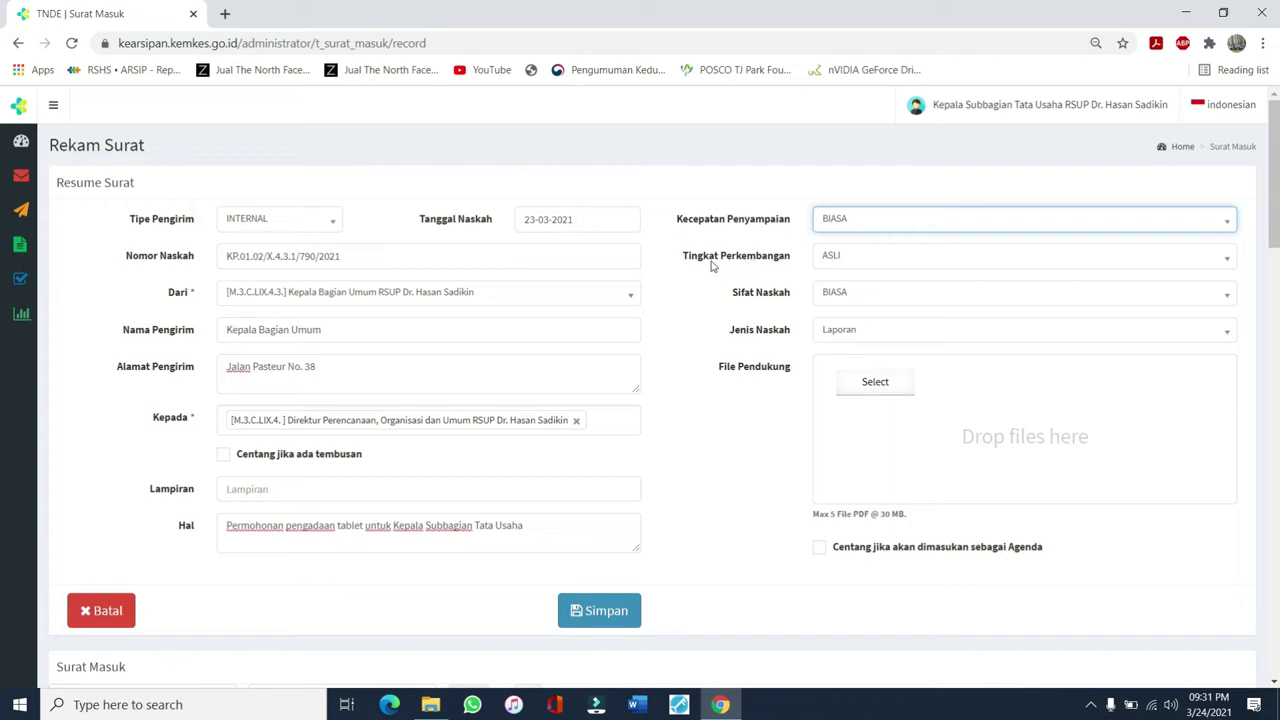
click(838, 260)
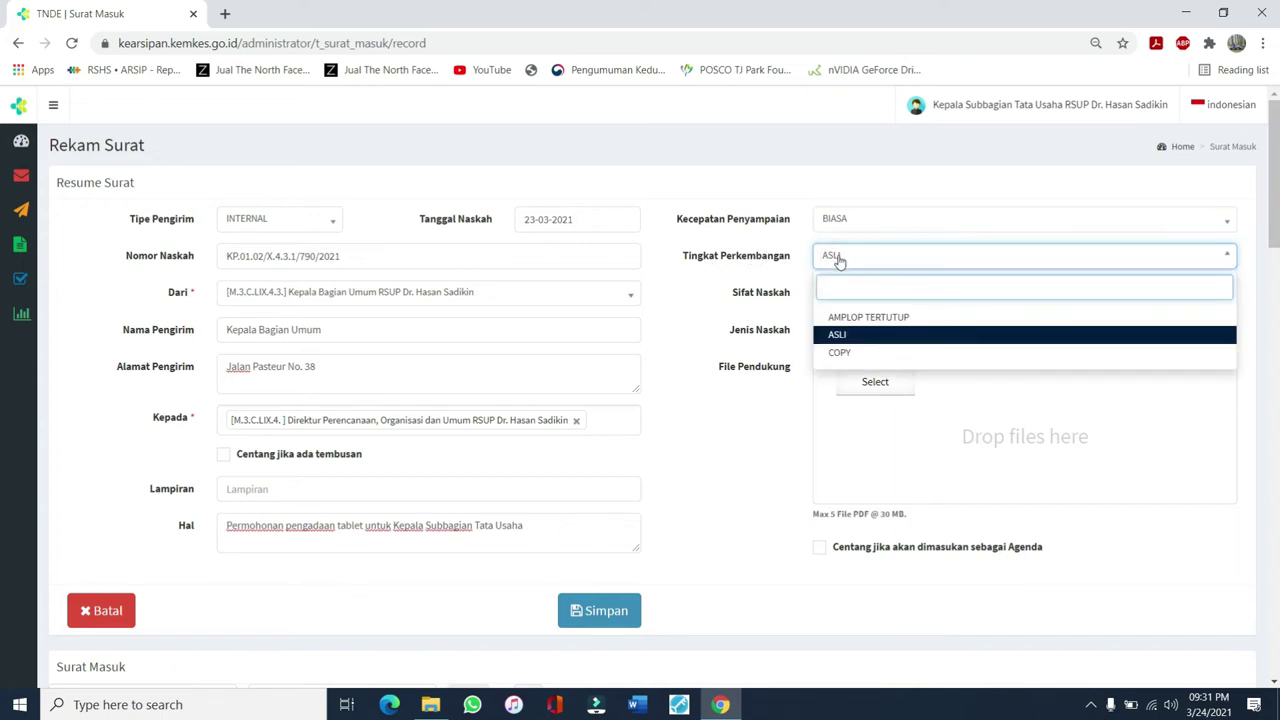
click(845, 340)
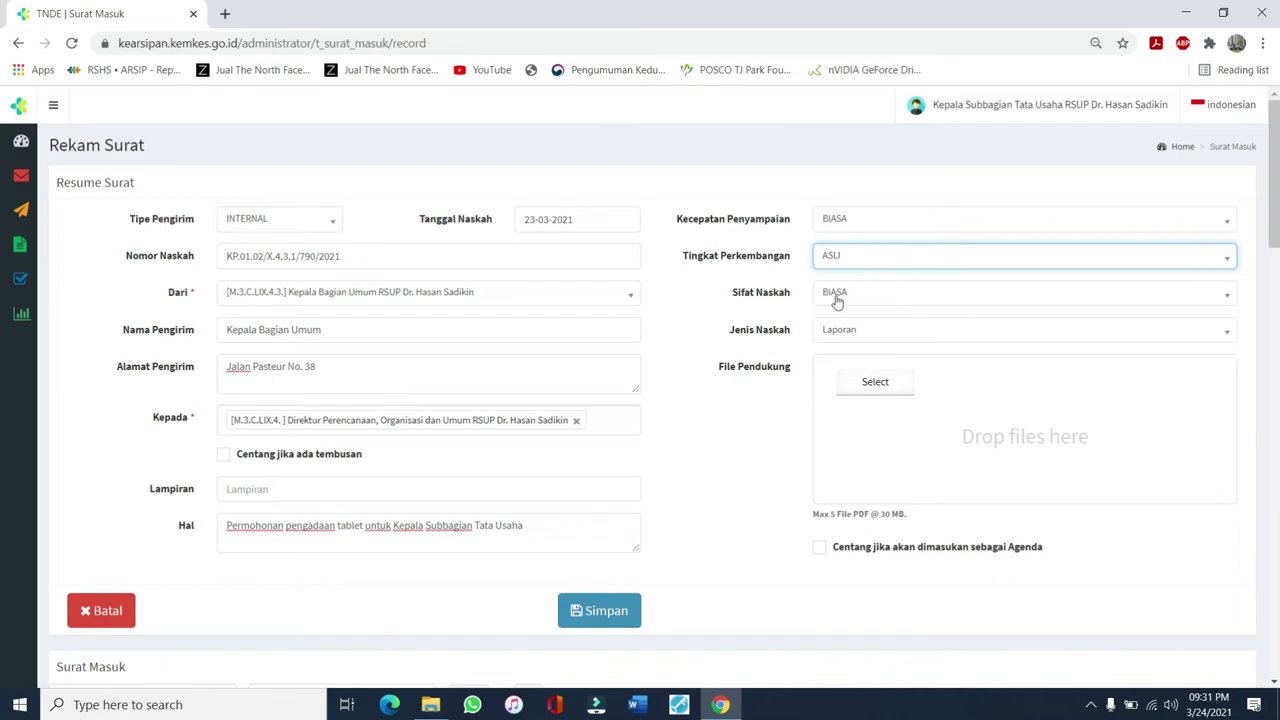
click(838, 299)
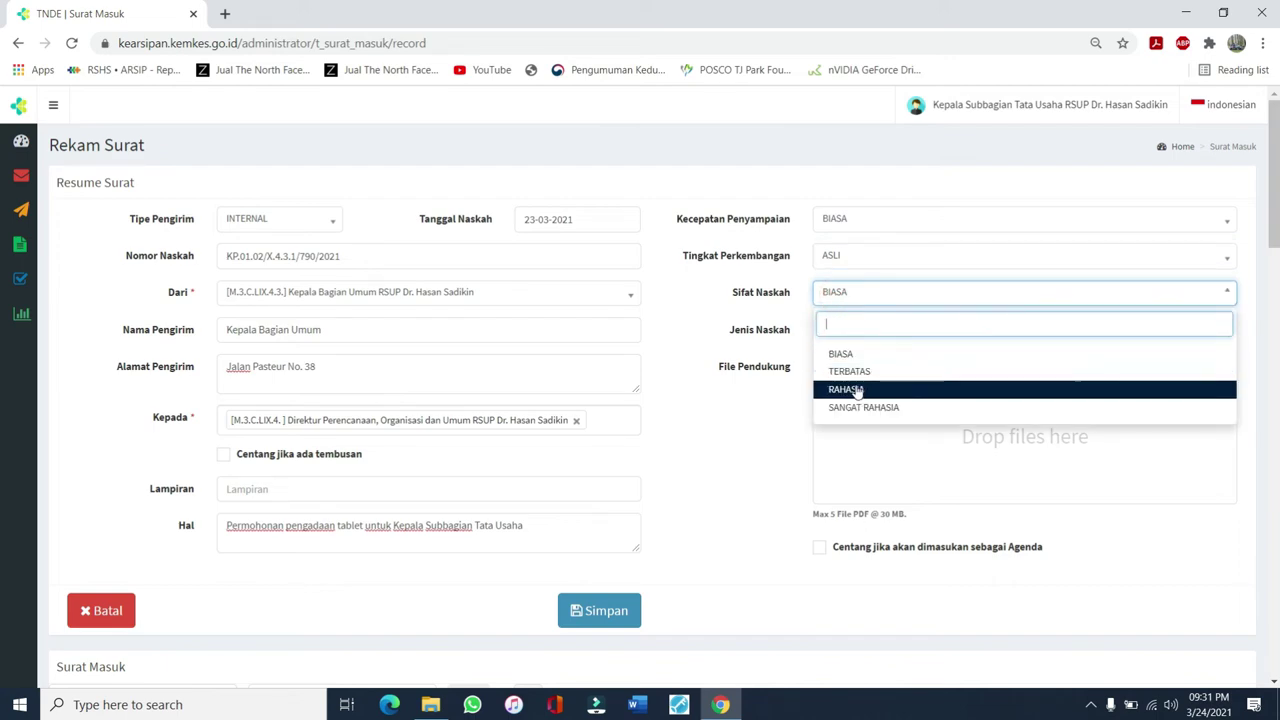
click(851, 358)
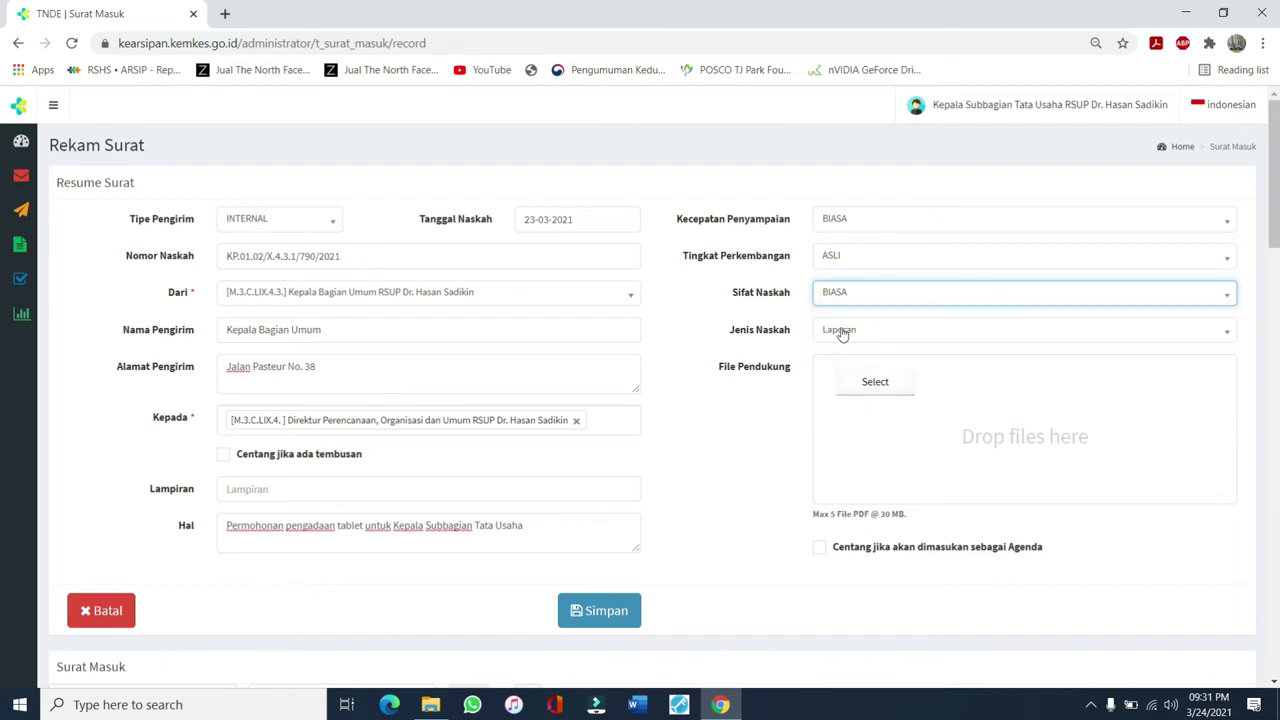
- Set Jenis Naskah to ND Khusus - Surat Pengantar and attach scan160.pdf from the Downloads folder as the File Pendukung
click(842, 332)
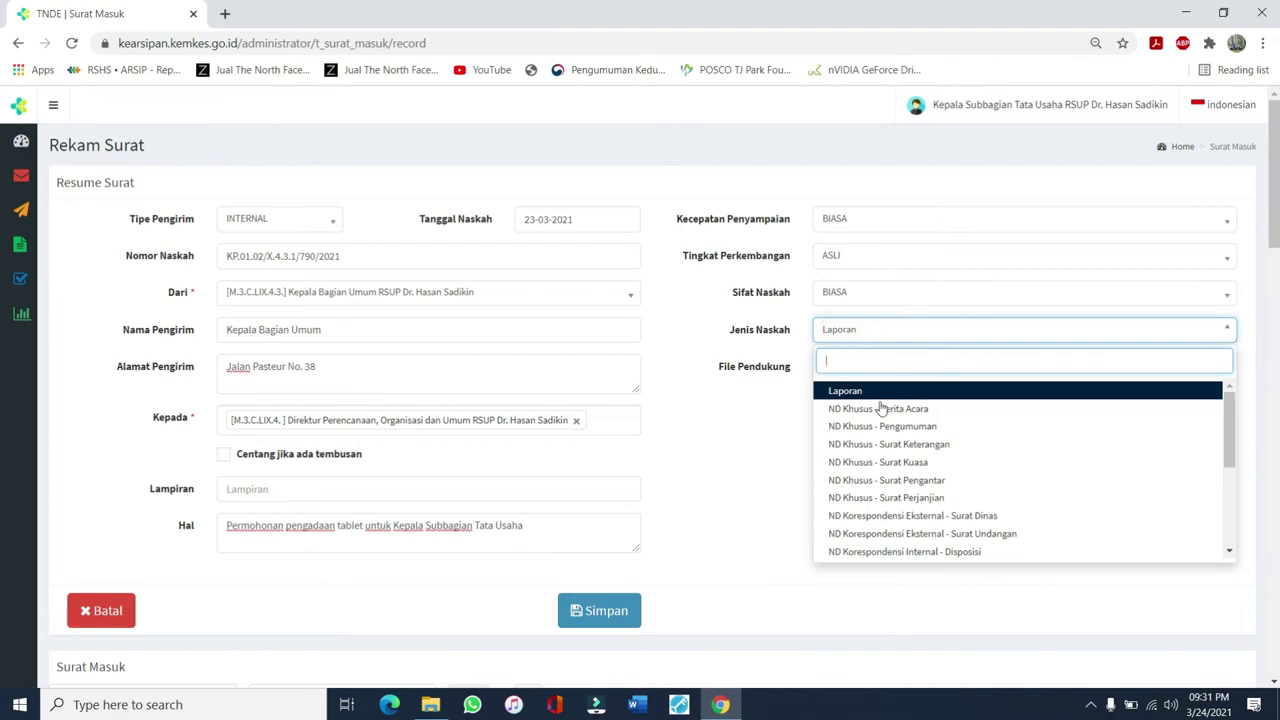
click(913, 482)
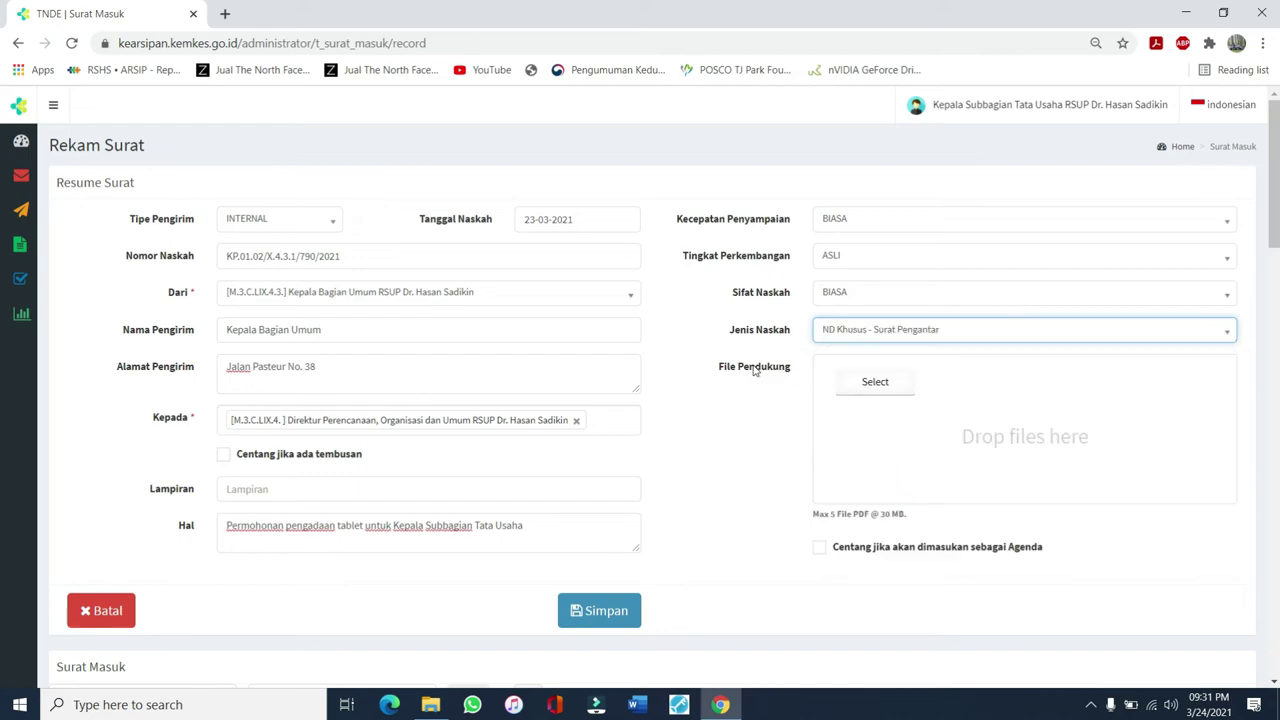
click(873, 388)
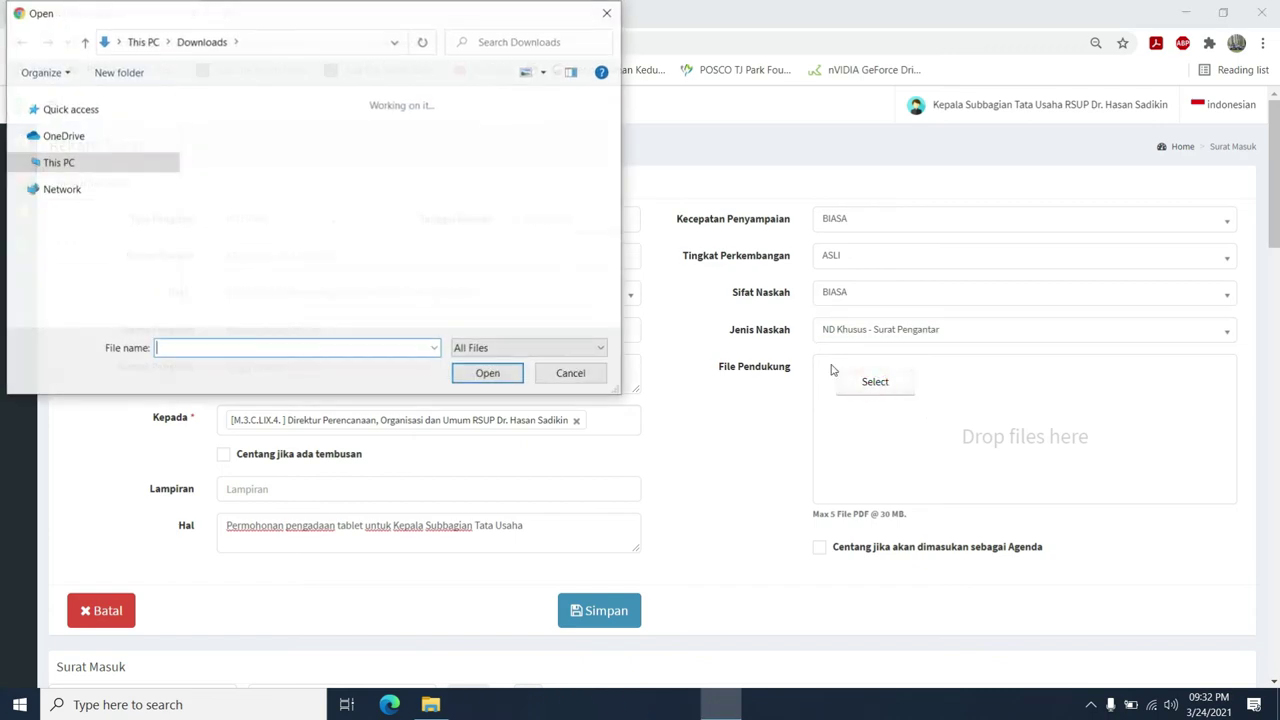
scroll(330, 200, down, 8)
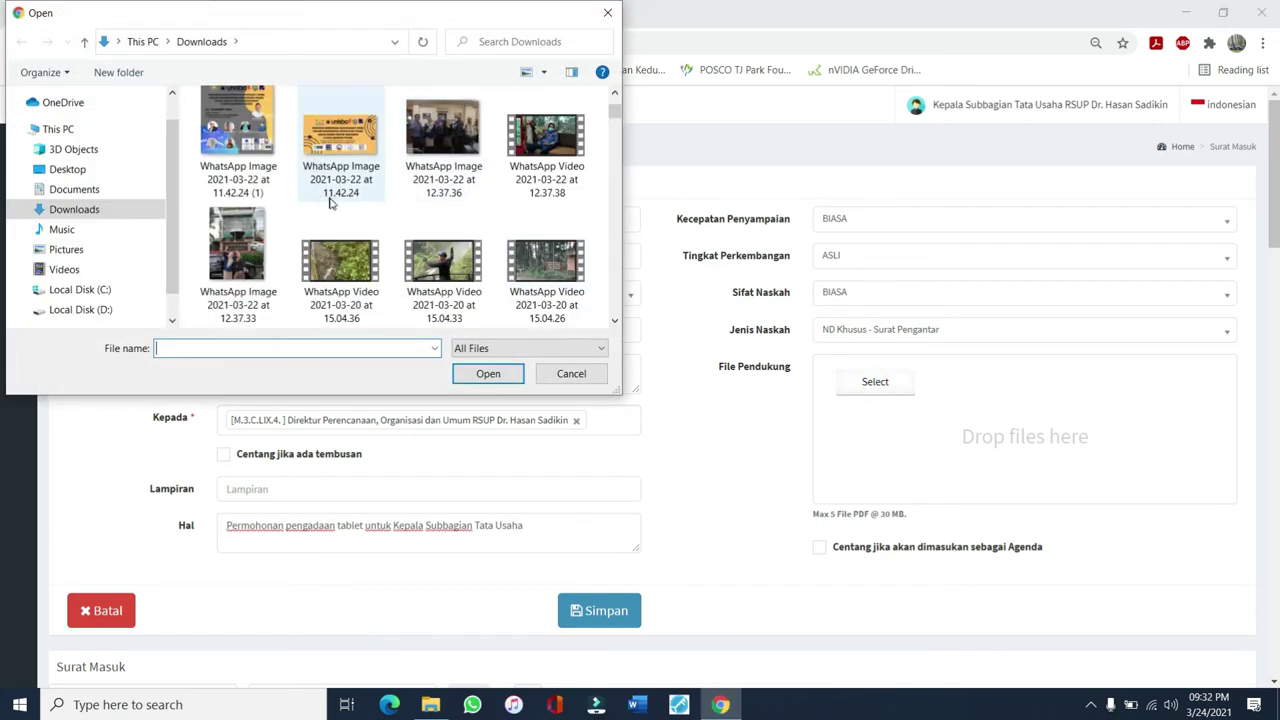
scroll(370, 220, down, 6)
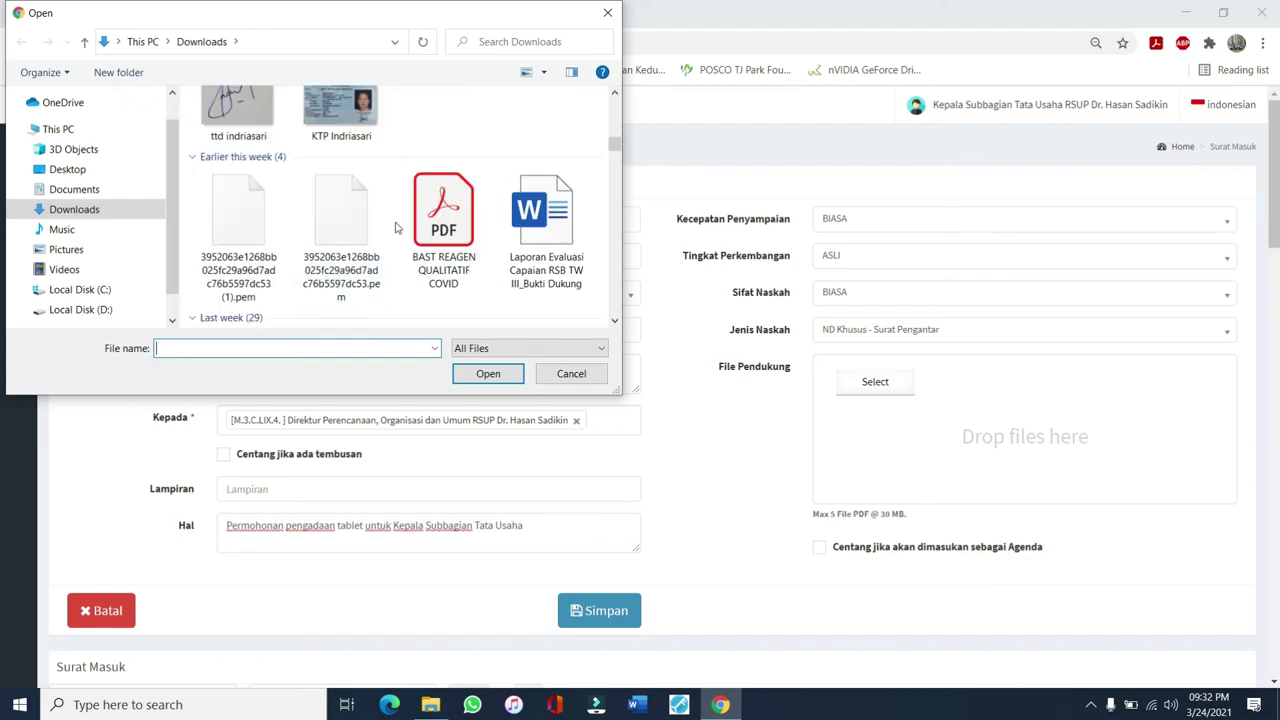
scroll(450, 234, down, 3)
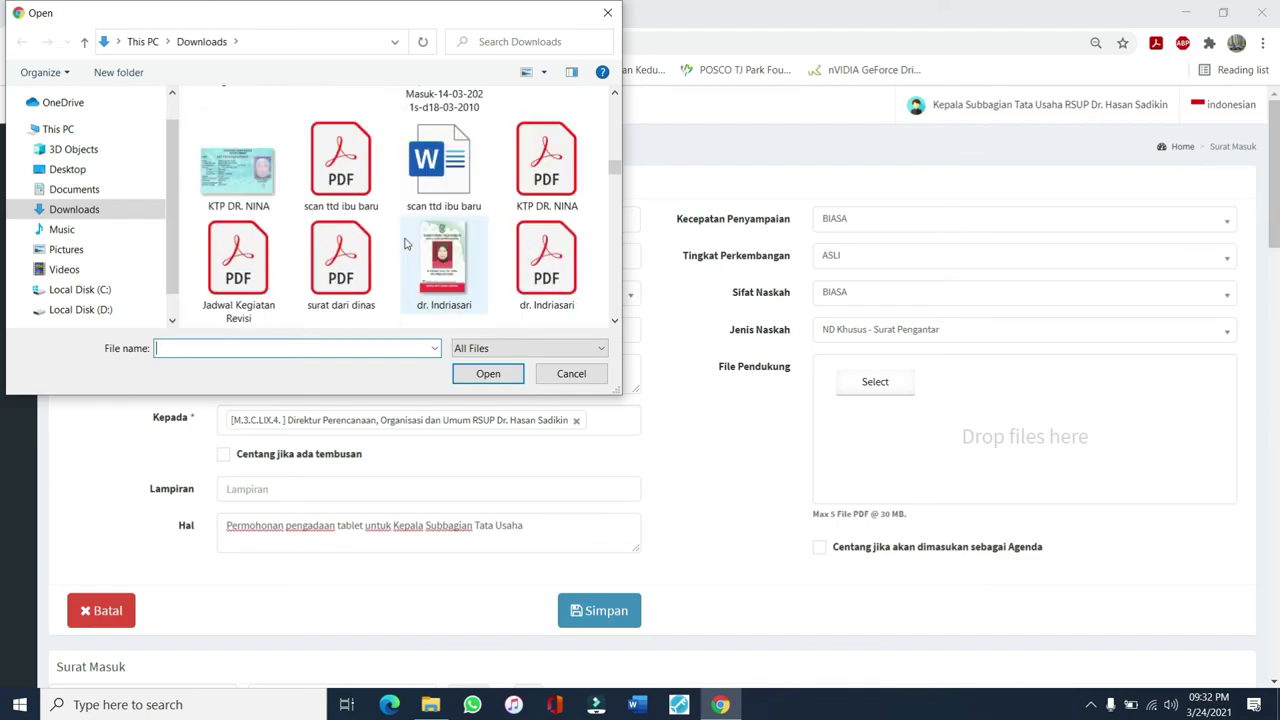
scroll(470, 230, down, 3)
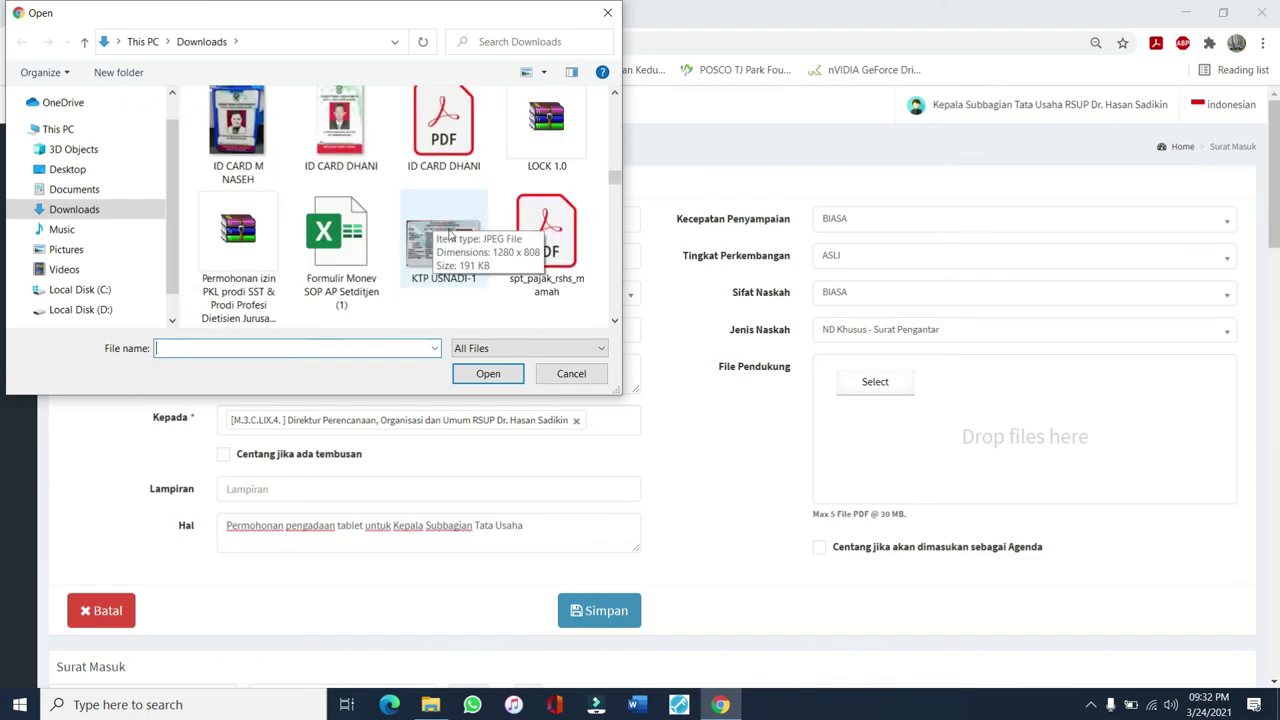
scroll(458, 205, down, 3)
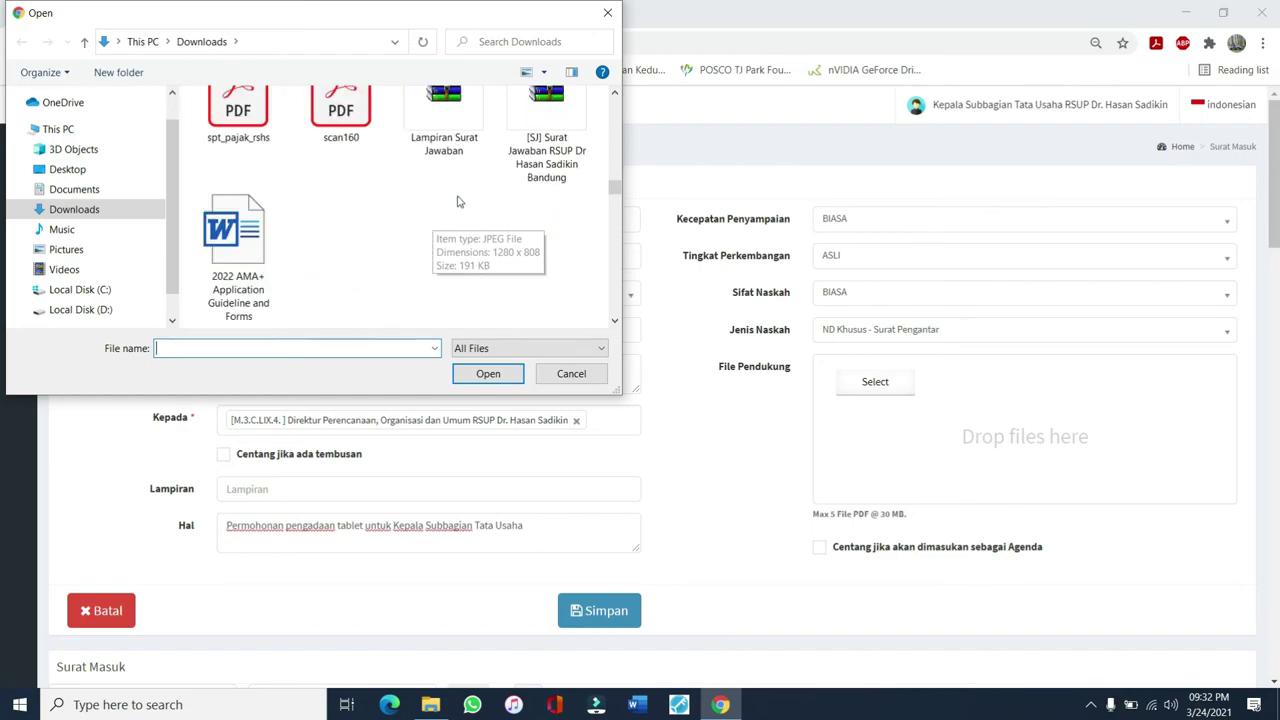
click(340, 118)
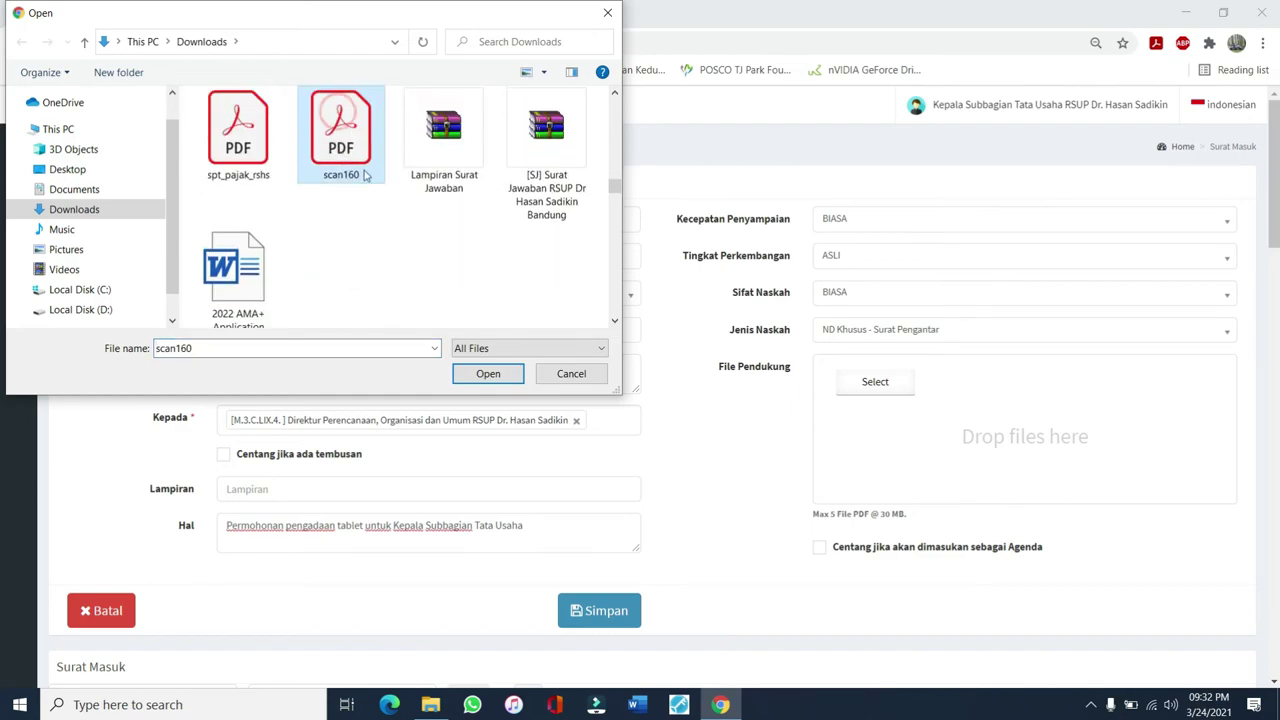
click(489, 380)
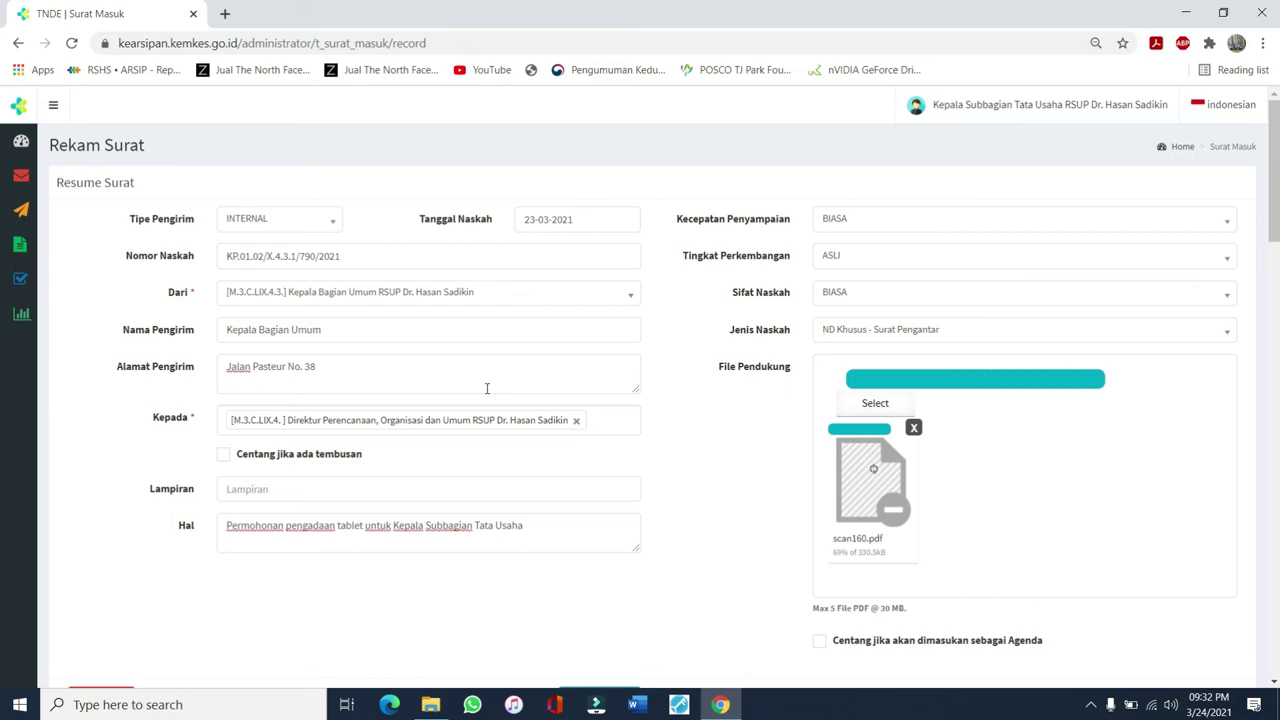
- Review the completed Rekam Surat form, checking the letter details, the attached supporting file and the agenda option
scroll(878, 462, down, 1)
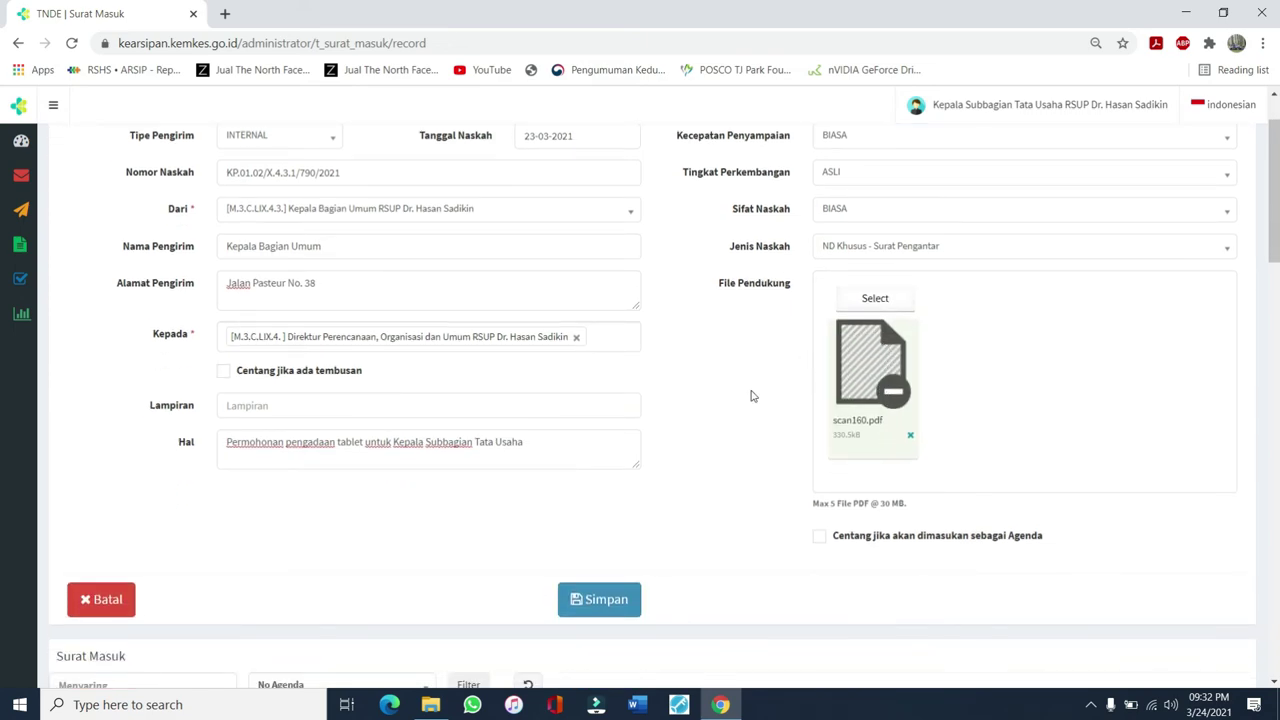
scroll(443, 394, up, 1)
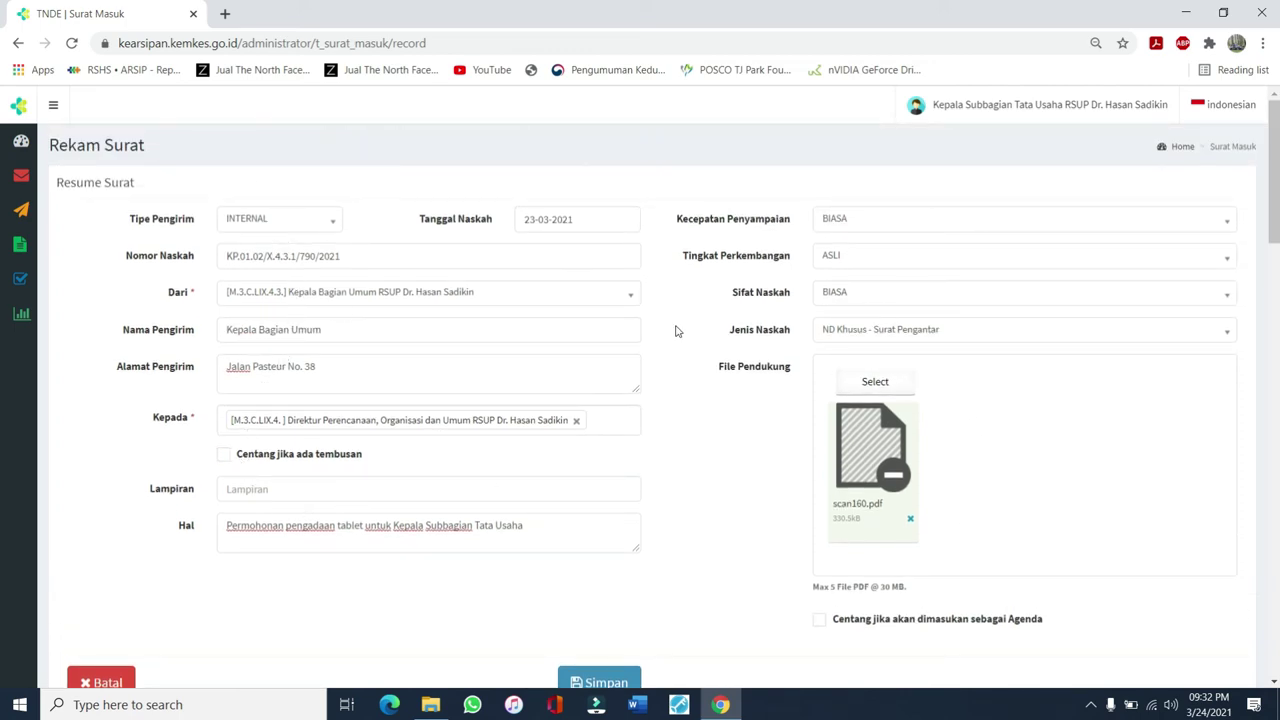
scroll(836, 338, down, 1)
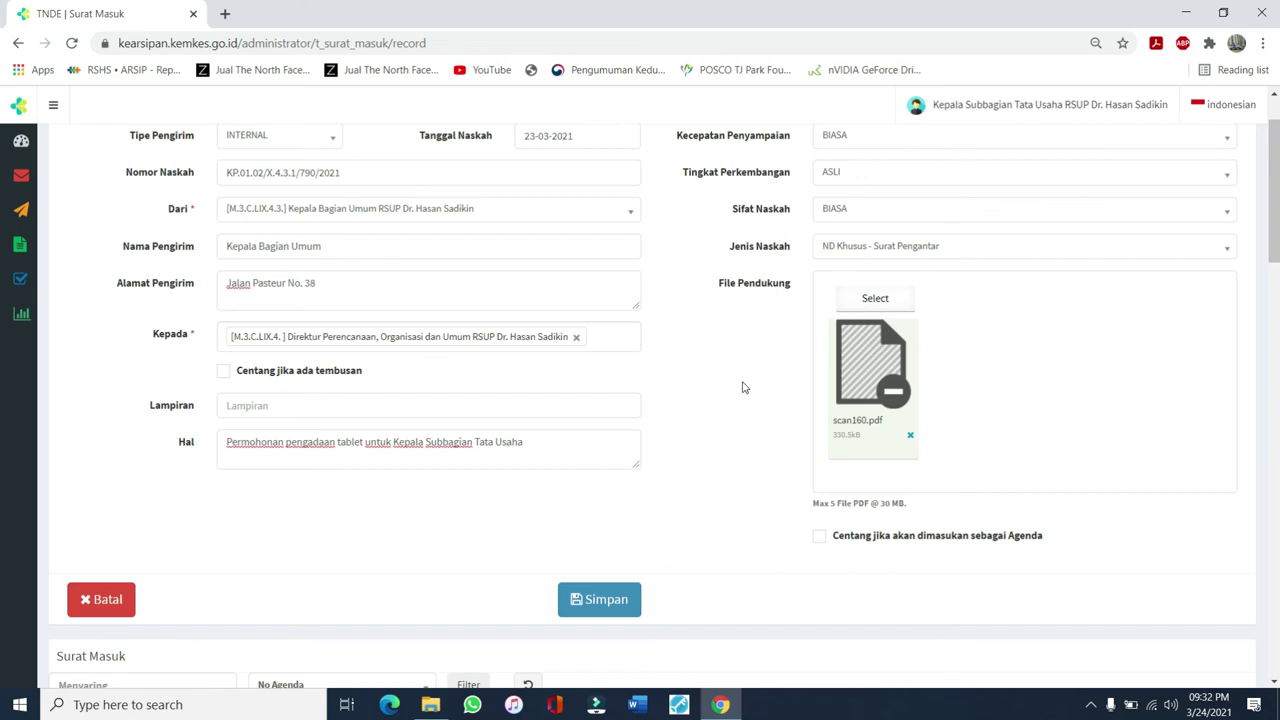
scroll(743, 387, up, 1)
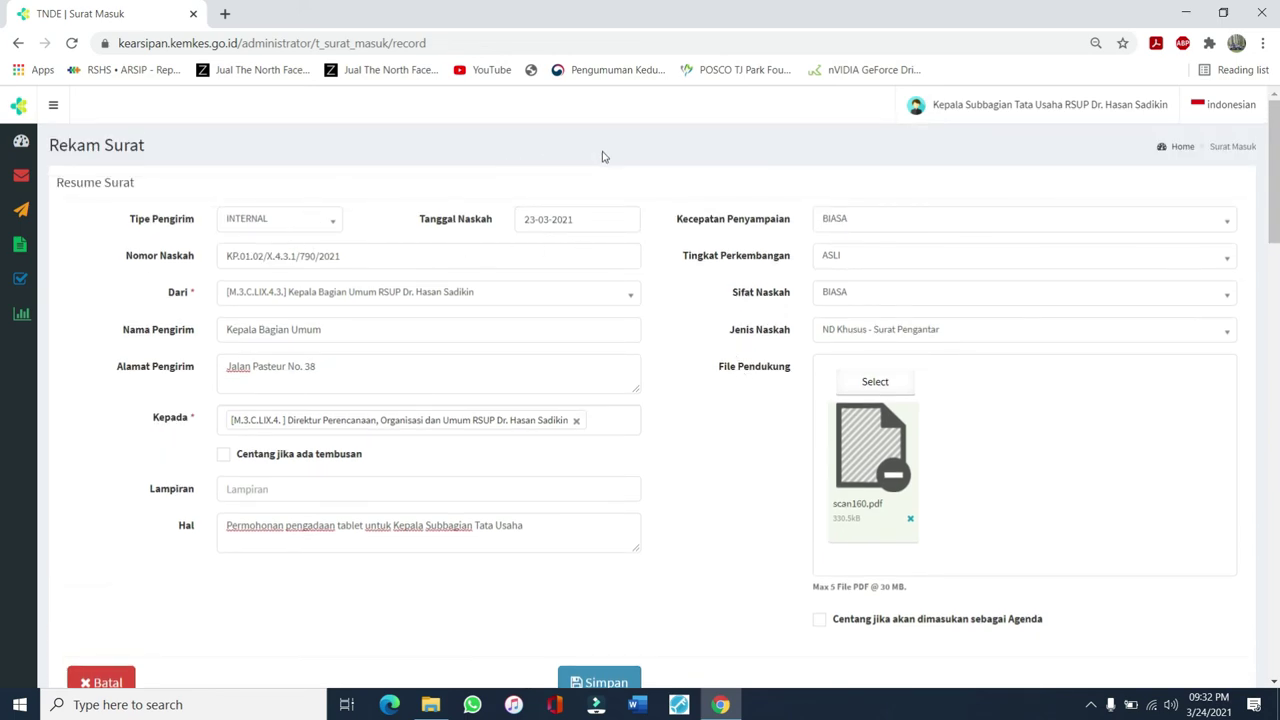
scroll(613, 265, down, 2)
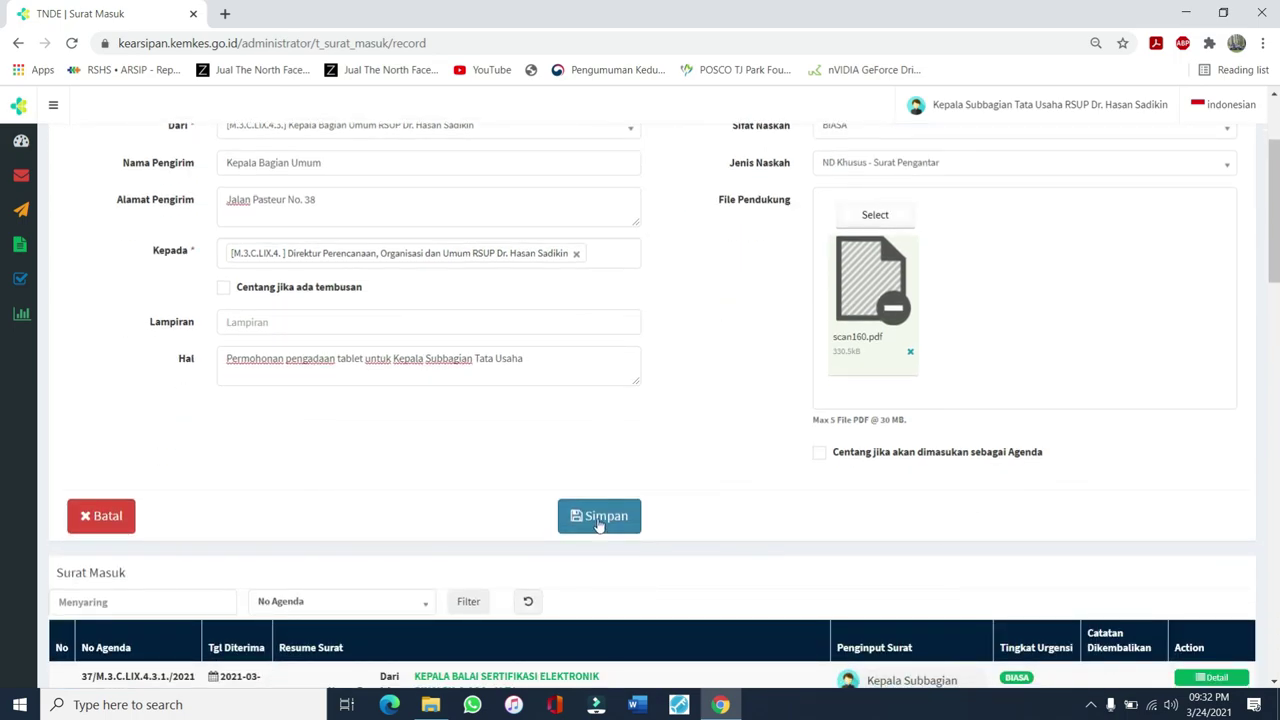
scroll(685, 140, up, 2)
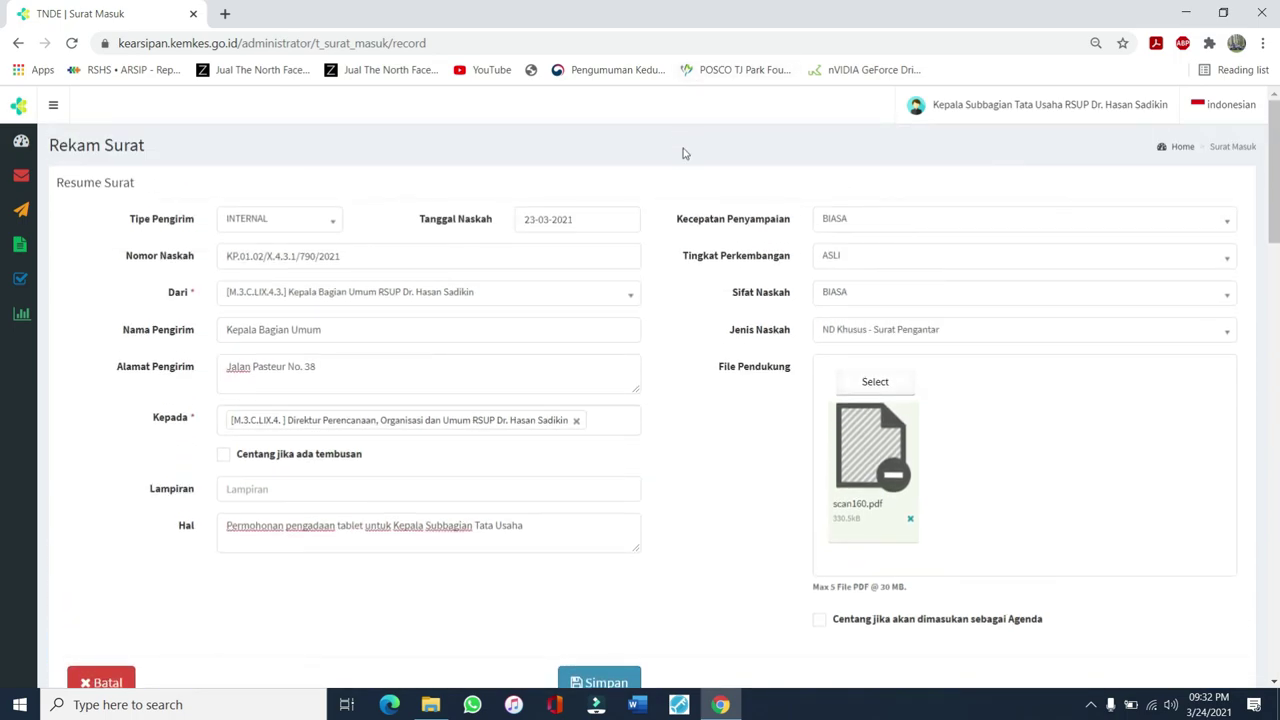